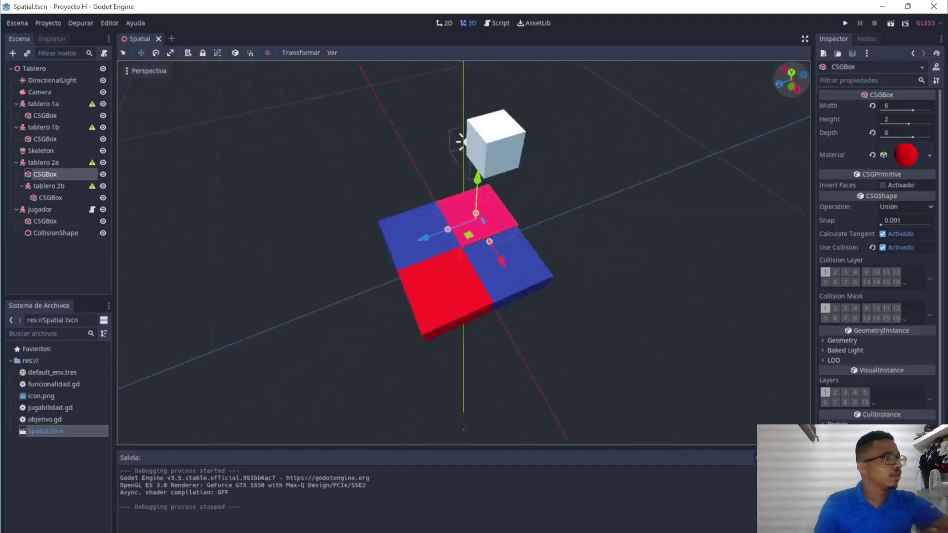
Settle the red tile, then lift the white player cube into position above the board.
drag(386, 198, 356, 199)
click(343, 200)
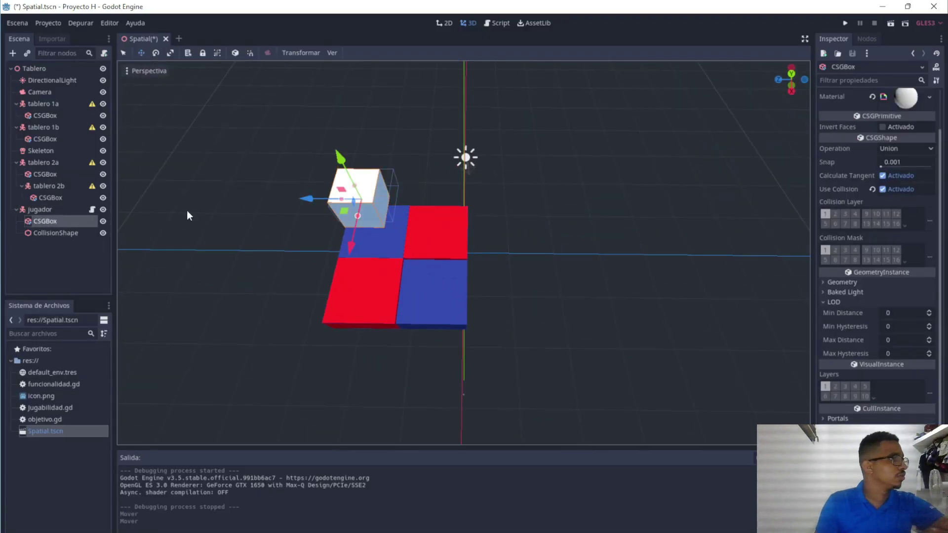
drag(407, 234, 431, 187)
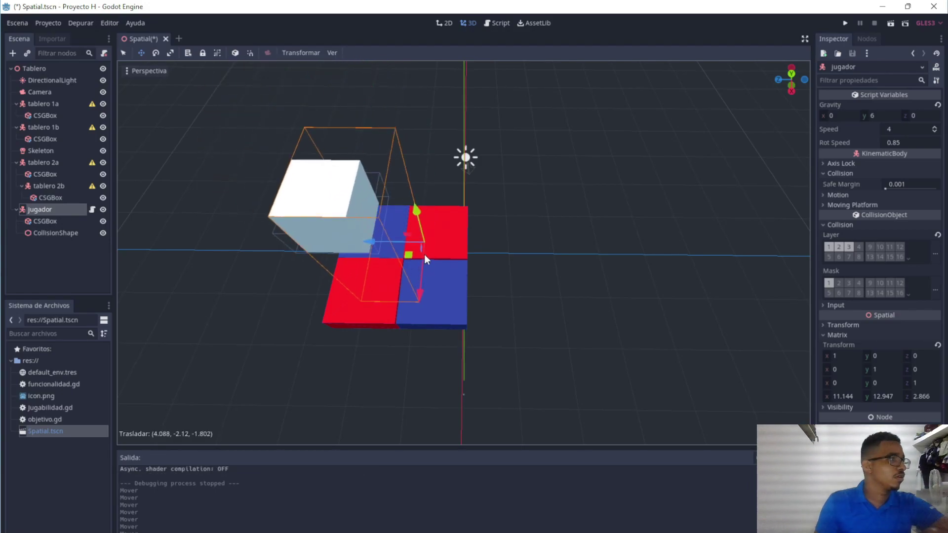
drag(431, 192, 407, 160)
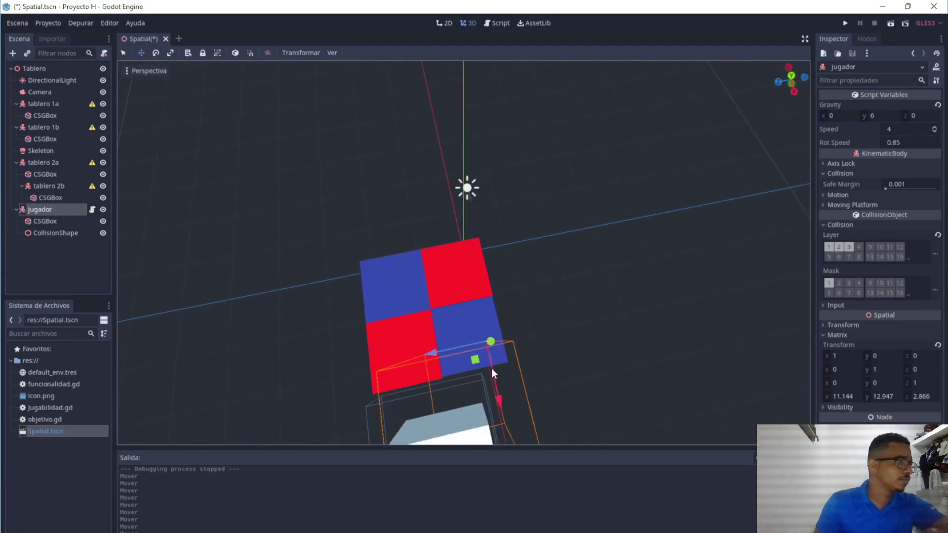
Play-test the scene, shift the player cube to a new spot, and run it again.
click(891, 23)
click(636, 201)
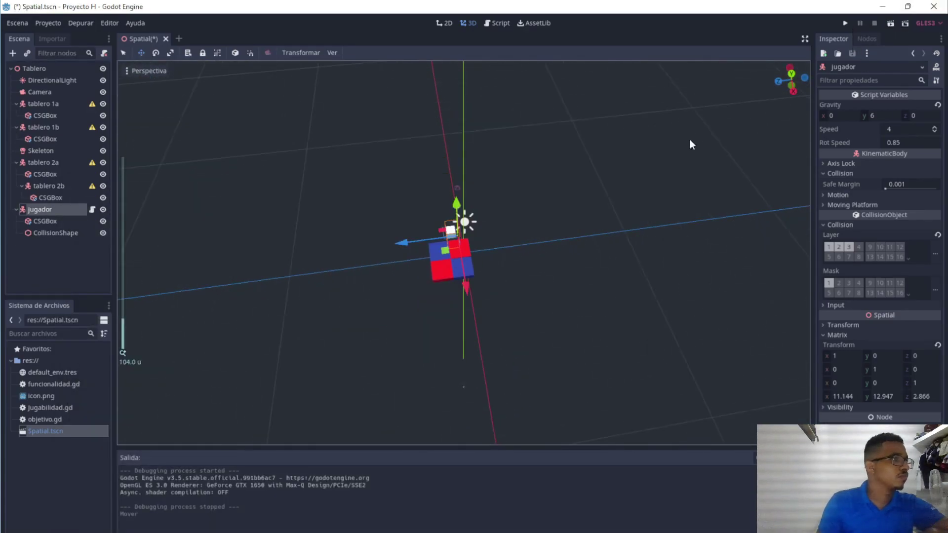
middle_drag(690, 139, 484, 316)
drag(484, 316, 480, 307)
key(F6)
click(643, 196)
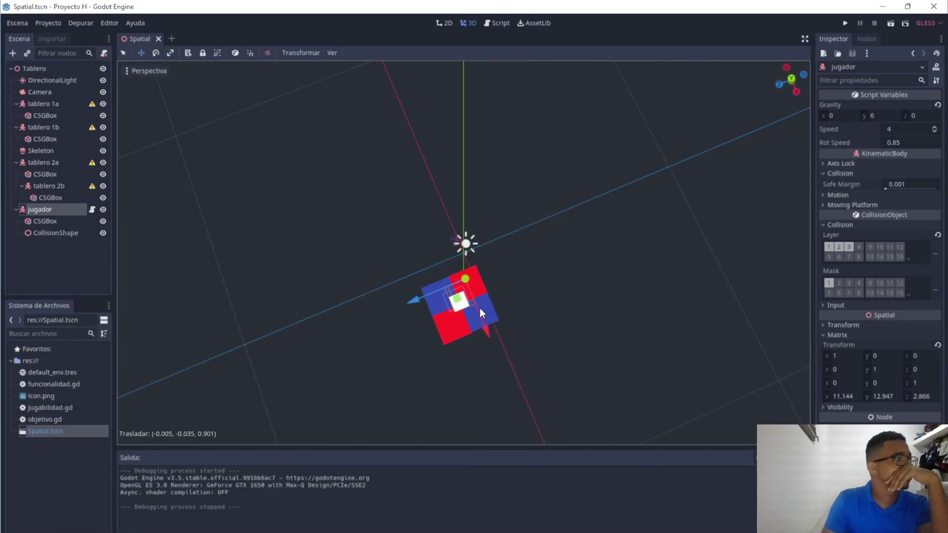
From an angled view, reposition the player cube over the board and test-run the scene once more.
drag(790, 79, 790, 83)
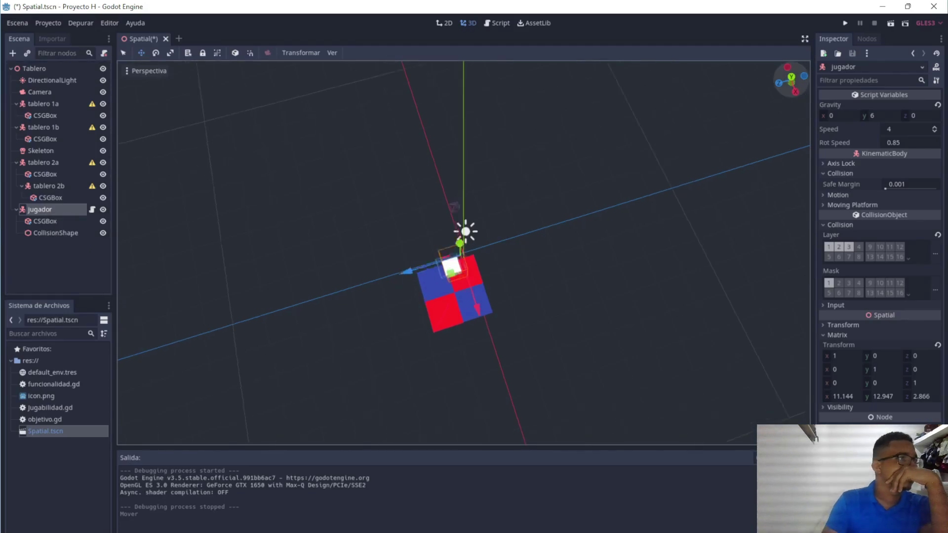
drag(790, 82, 790, 99)
drag(516, 141, 490, 188)
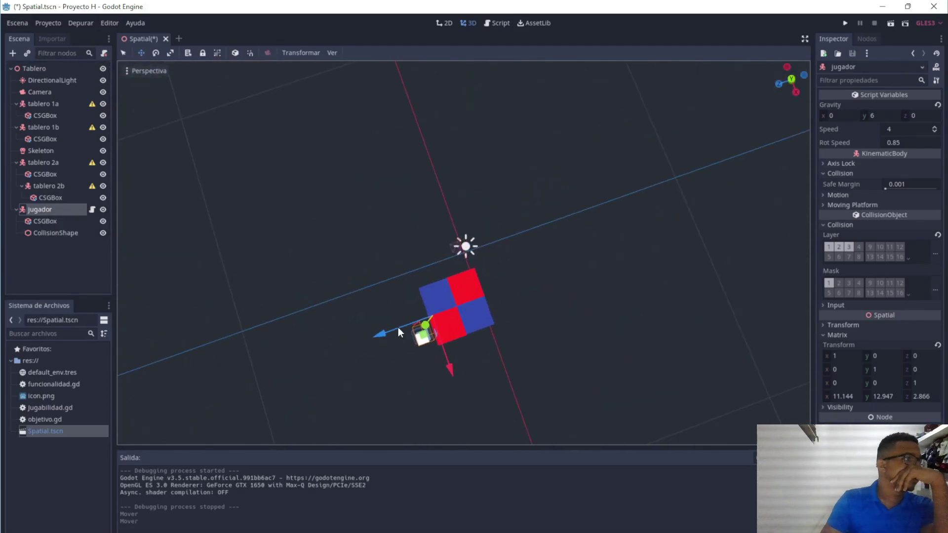
click(890, 23)
click(634, 200)
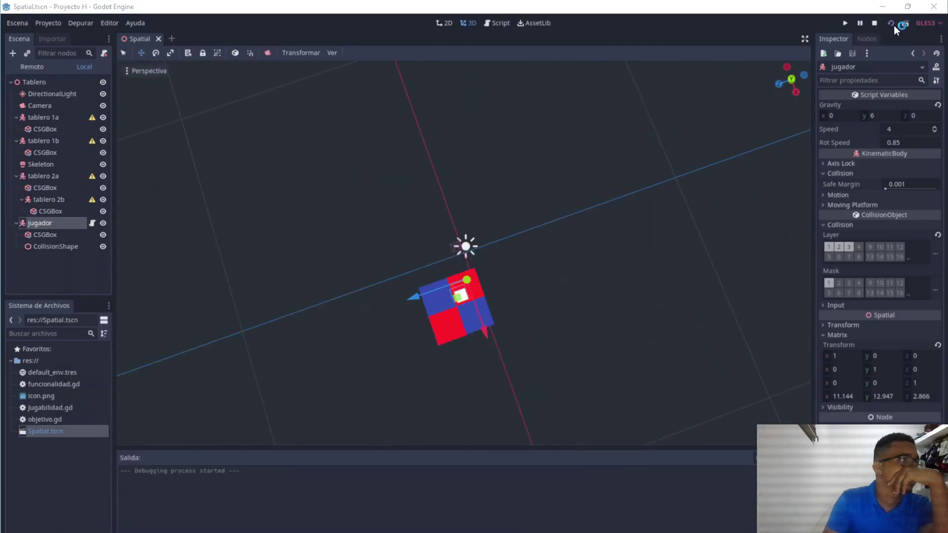
Select the player body and set its Gravity y script variable to -11.
click(45, 221)
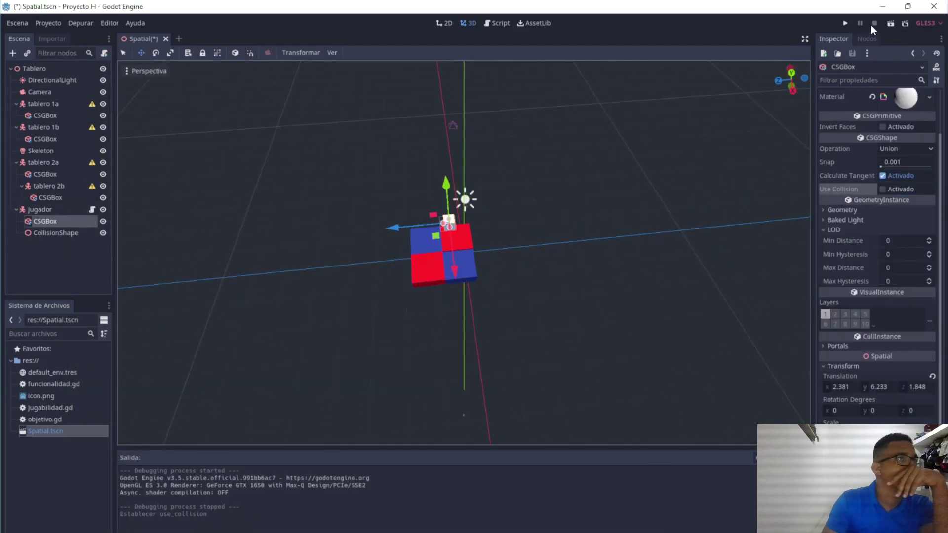
click(890, 23)
click(379, 236)
click(47, 209)
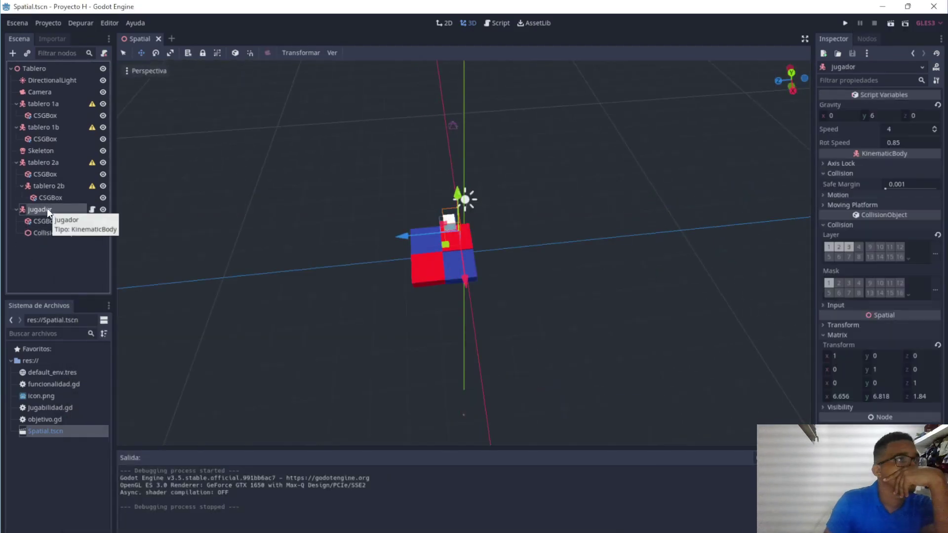
click(883, 117)
text(-11)
Play-test the scene, steering the cube right across the tiles, then close the game.
click(891, 23)
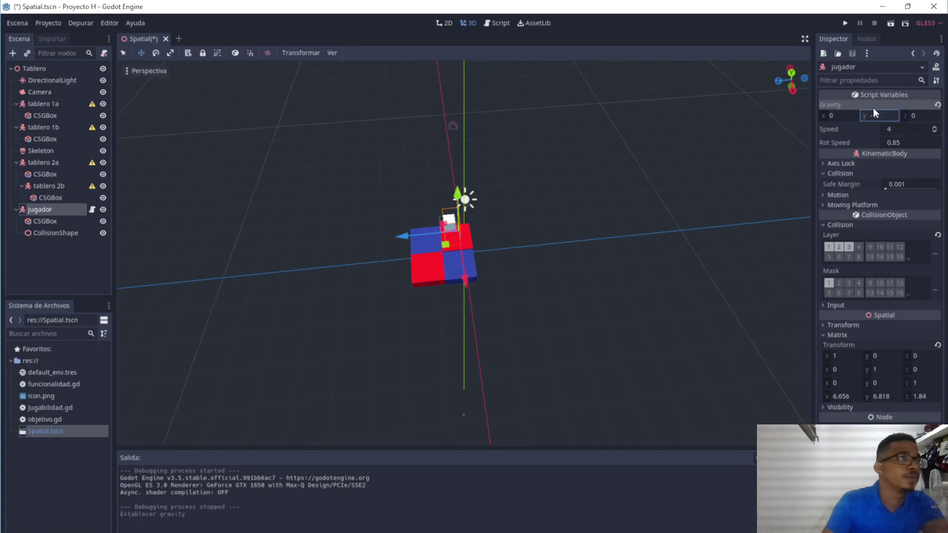
key(Right)
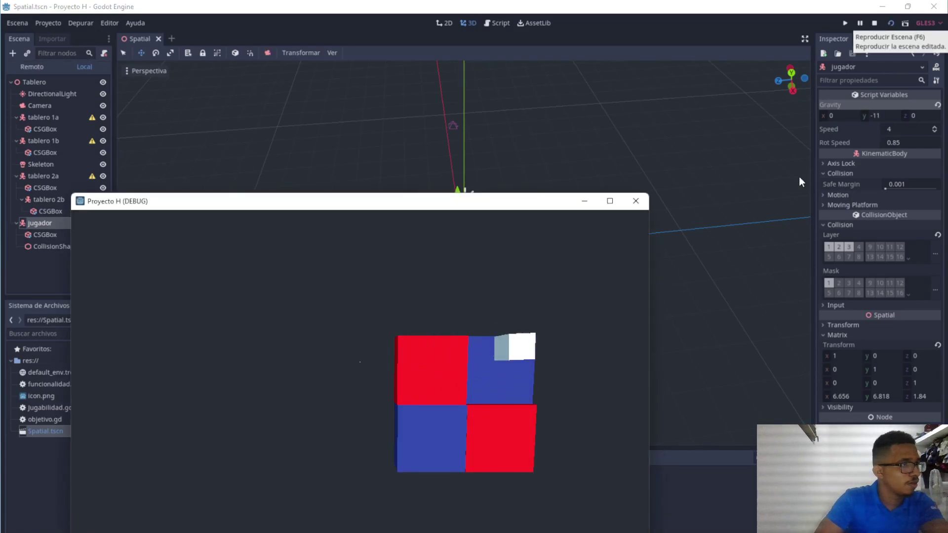
click(636, 201)
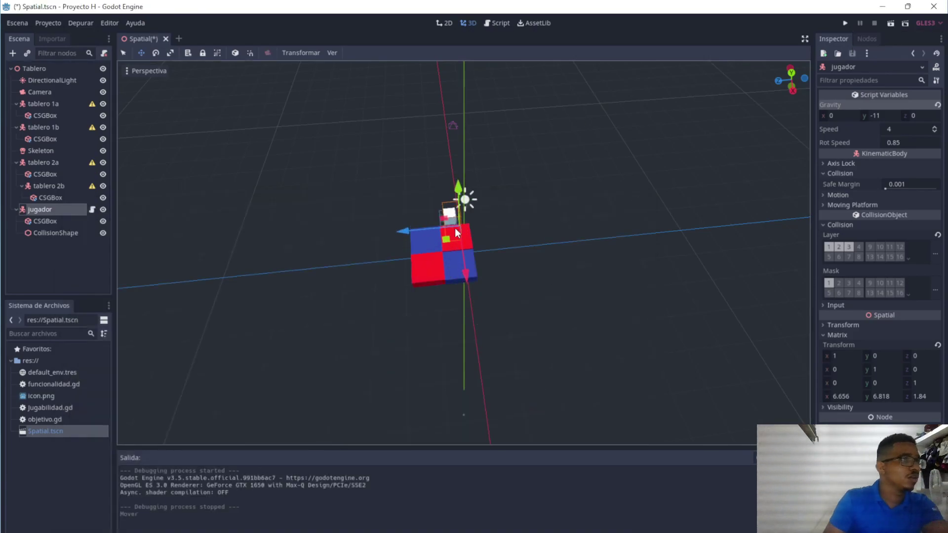
scroll(452, 225, up, 5)
middle_drag(692, 185, 450, 203)
click(463, 127)
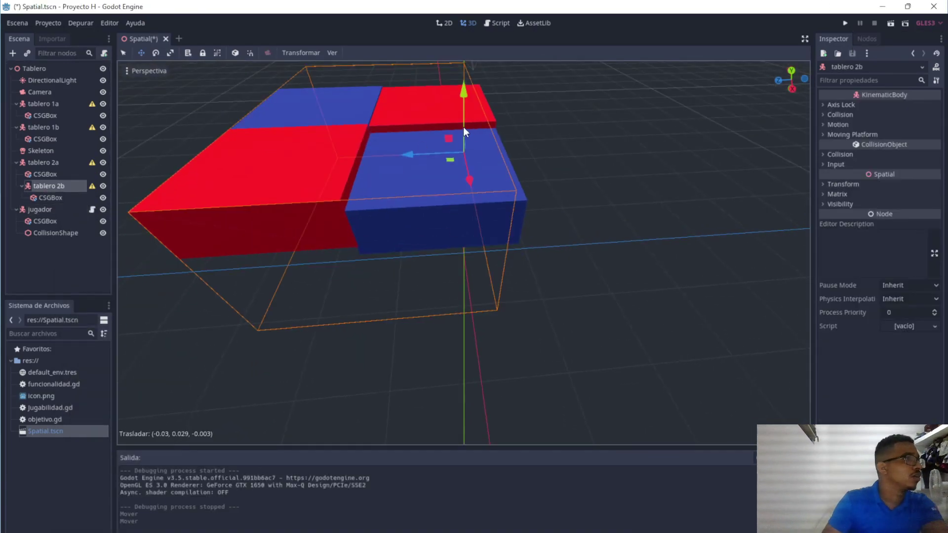
click(45, 115)
click(432, 132)
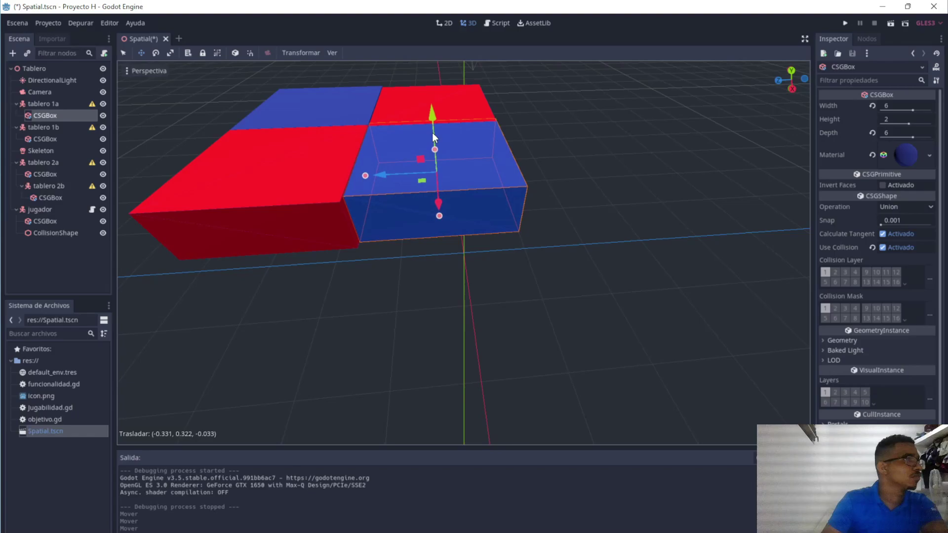
click(888, 22)
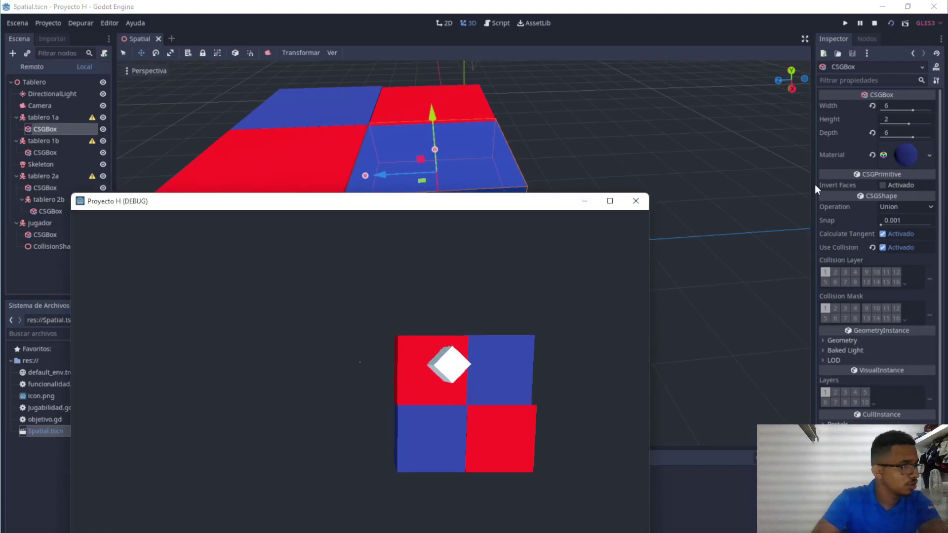
click(636, 201)
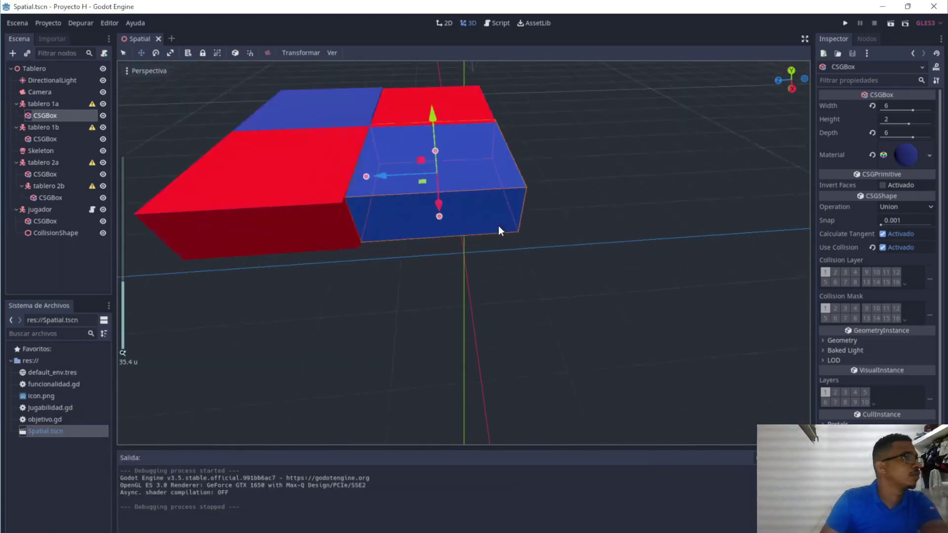
scroll(442, 233, down, 5)
scroll(493, 199, up, 5)
middle_drag(751, 66, 589, 139)
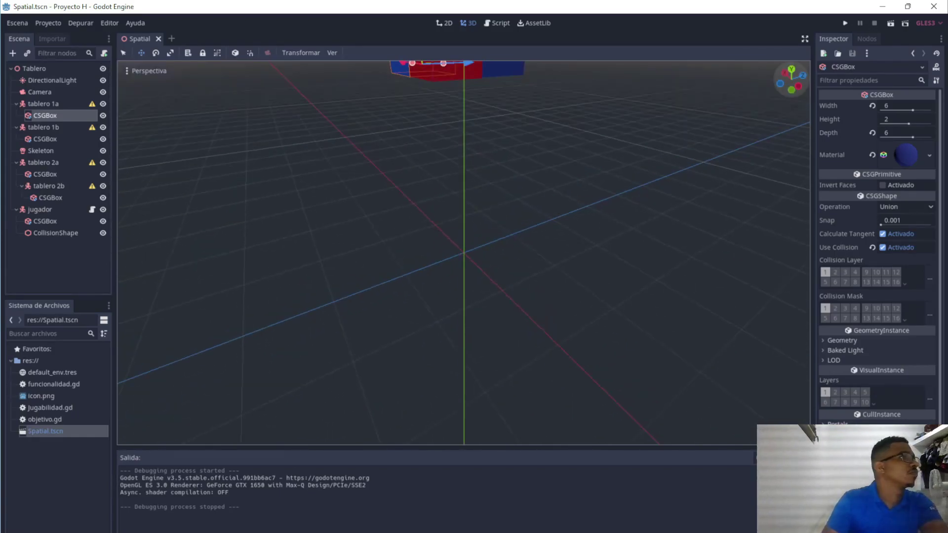
drag(435, 139, 445, 123)
key(ctrl+z)
key(KP_7)
middle_drag(461, 235, 539, 249)
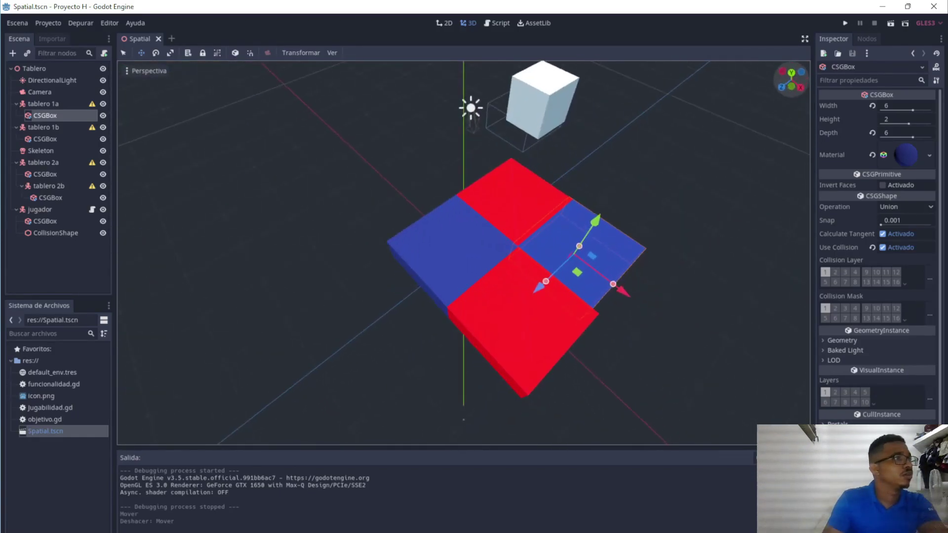
click(92, 209)
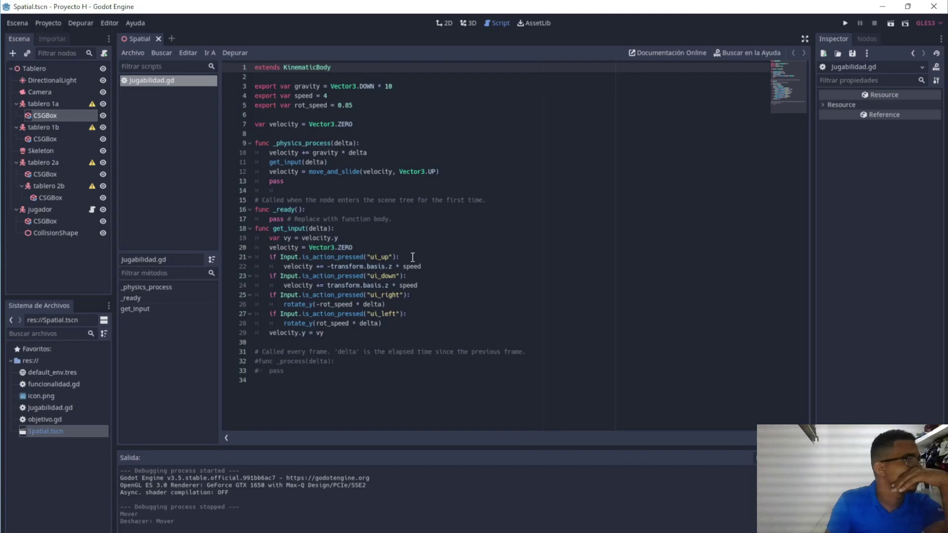
click(46, 118)
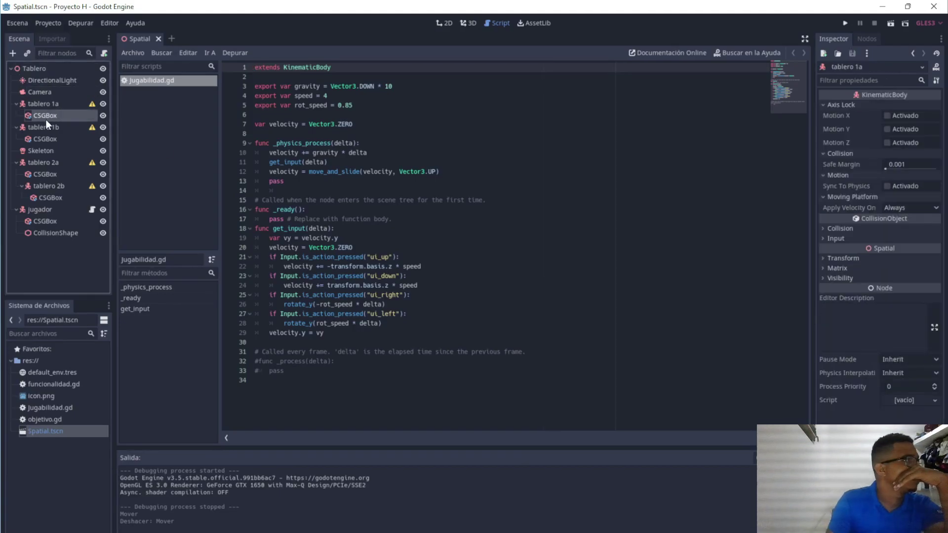
click(805, 39)
click(938, 39)
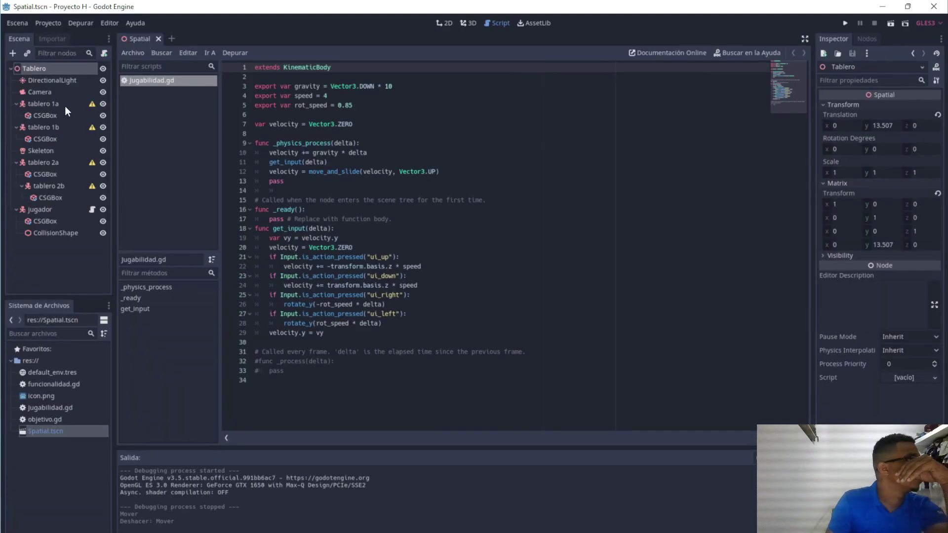
double_click(35, 124)
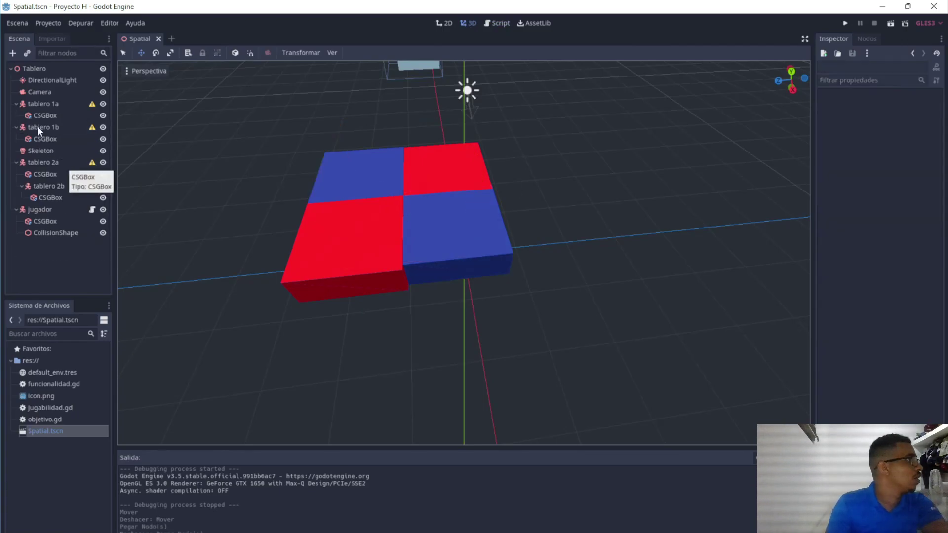
Paste a copy of tablero 1b at the scene root as tablero 1b2 and delete the nested duplicate.
key(ctrl+v)
key(ctrl+z)
key(ctrl+v)
double_click(67, 149)
key(Return)
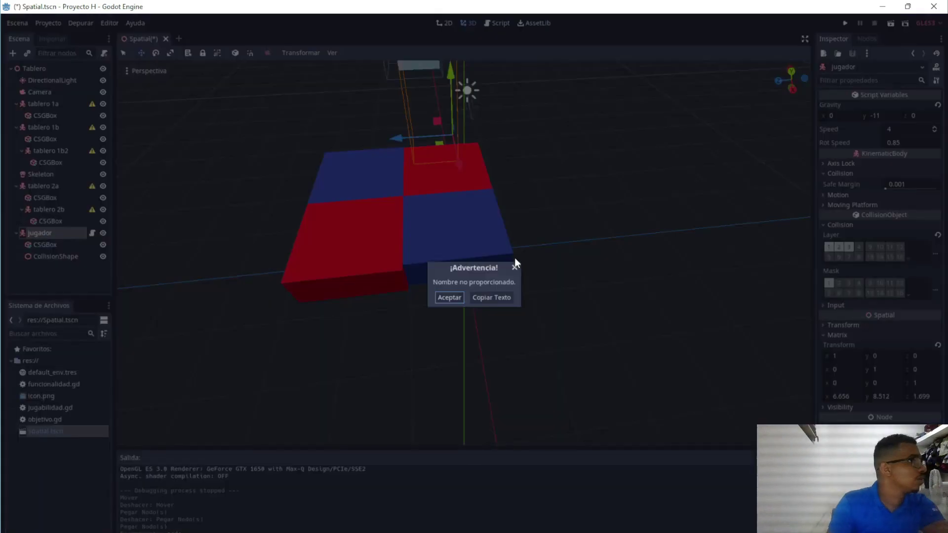
click(515, 258)
click(55, 274)
key(Delete)
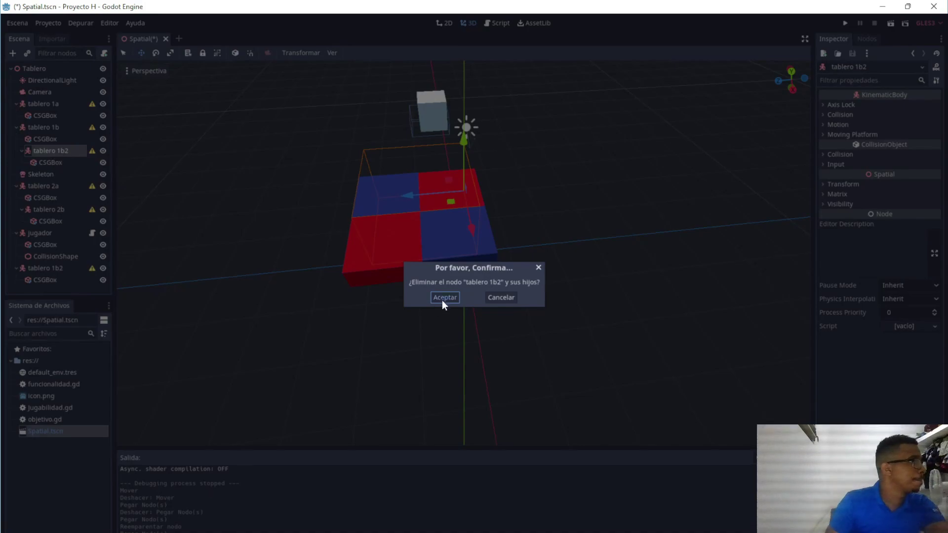
click(441, 301)
Slide tablero 1b2 to the board's right end, lining it up beside the other tiles.
mouse_move(455, 182)
mouse_down()
mouse_move(517, 147)
mouse_move(556, 158)
mouse_move(586, 129)
mouse_move(576, 174)
mouse_up()
scroll(556, 158, up, 5)
scroll(576, 205, down, 4)
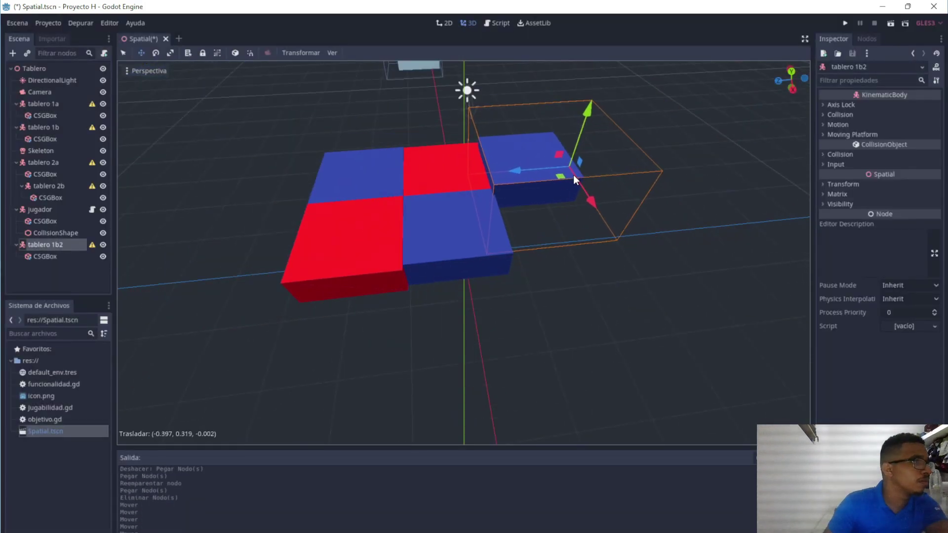
drag(792, 78, 792, 114)
drag(585, 252, 594, 206)
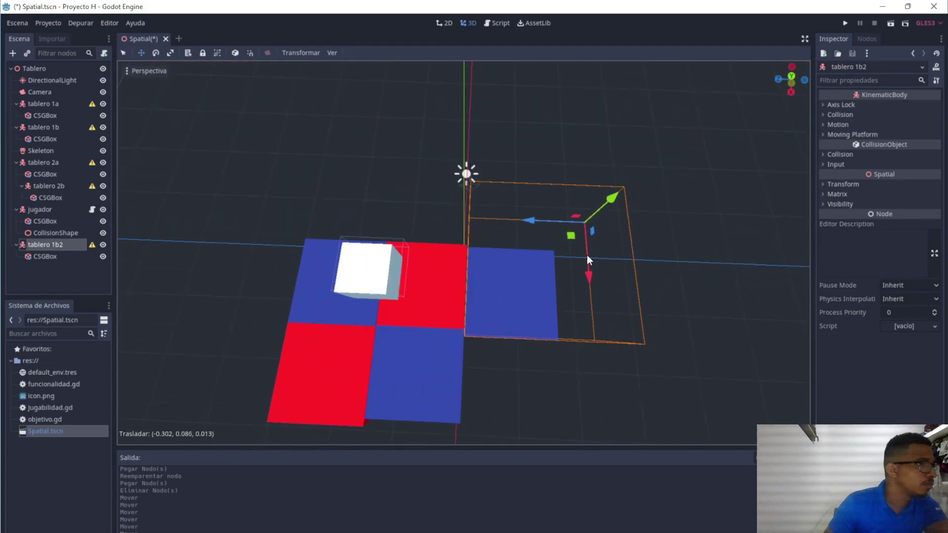
drag(790, 79, 776, 103)
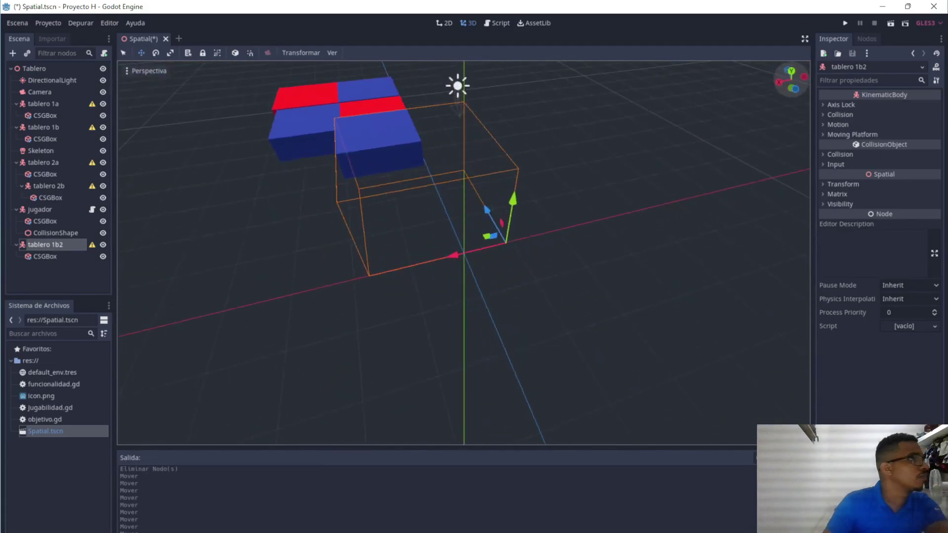
drag(557, 191, 525, 245)
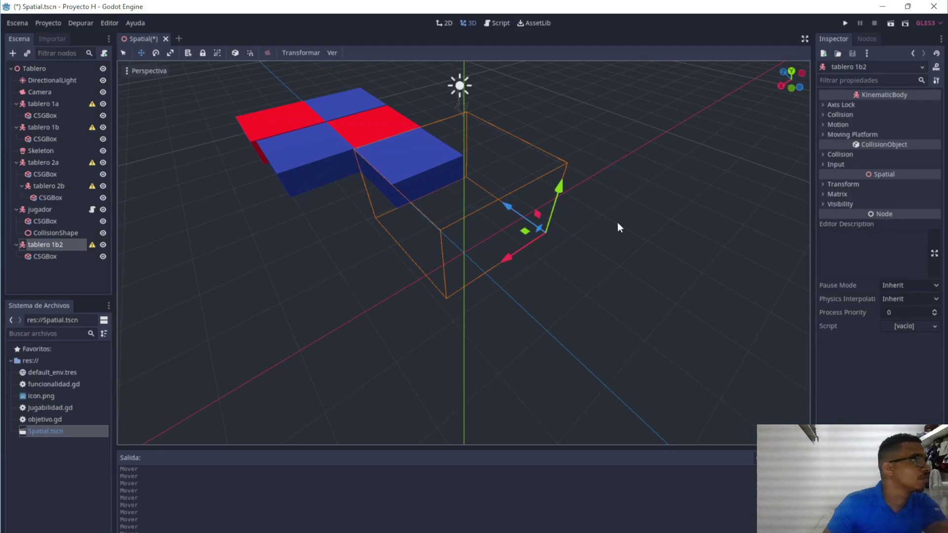
drag(792, 78, 785, 99)
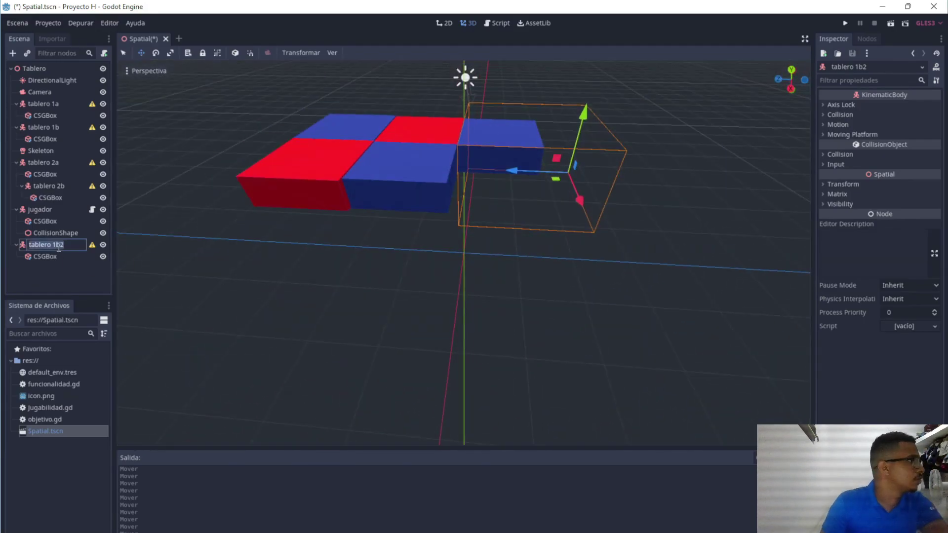
Rename tablero 1b2 to tablero 1c and place it above tablero 2a in the tree.
double_click(47, 244)
key(BackSpace)
key(BackSpace)
text(c)
key(Return)
drag(47, 244, 25, 197)
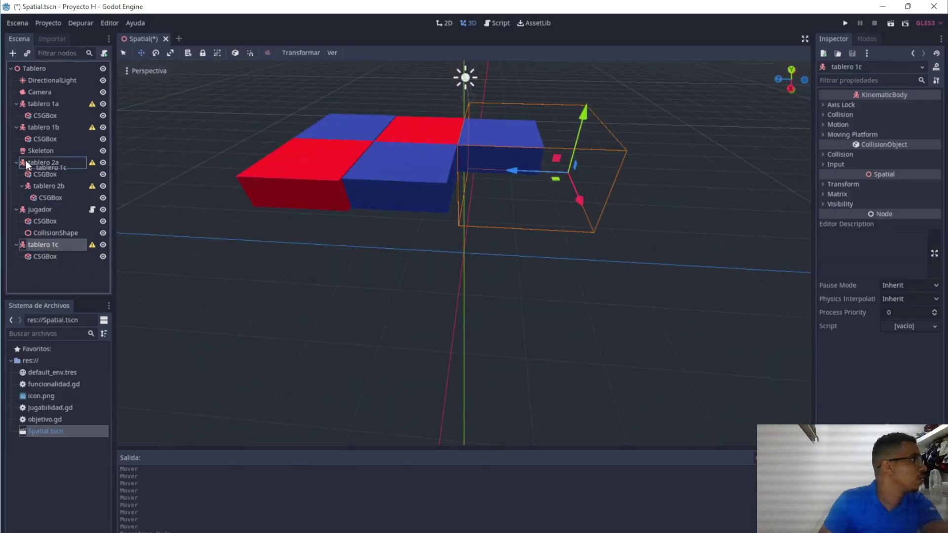
drag(25, 163, 21, 159)
Duplicate tablero 2b and slide the red copy along X into its slot on the board.
click(47, 210)
key(ctrl+d)
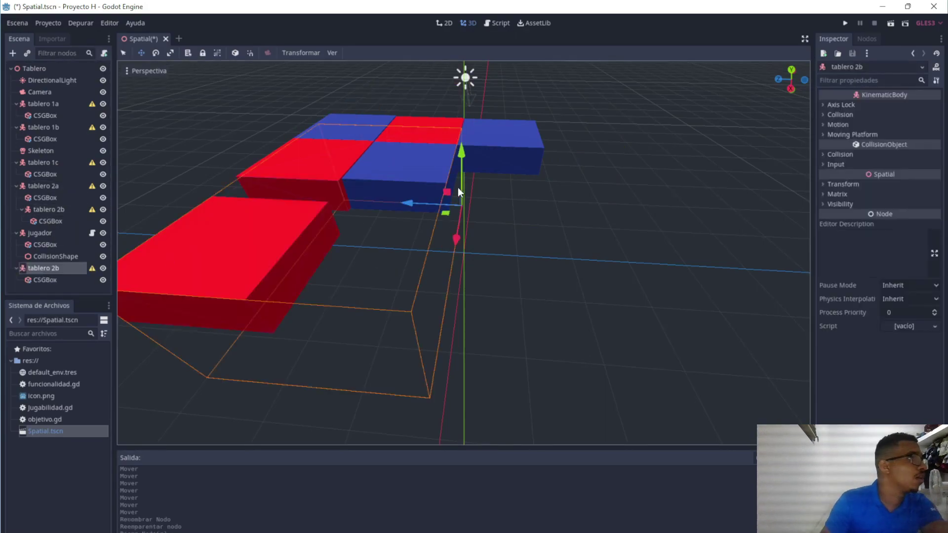
drag(457, 188, 594, 227)
mouse_move(593, 226)
middle_down()
mouse_move(696, 194)
mouse_move(603, 239)
middle_up()
mouse_move(603, 239)
mouse_down()
mouse_move(564, 276)
mouse_move(540, 206)
mouse_up()
mouse_move(541, 206)
middle_down()
mouse_move(500, 137)
mouse_move(783, 90)
middle_up()
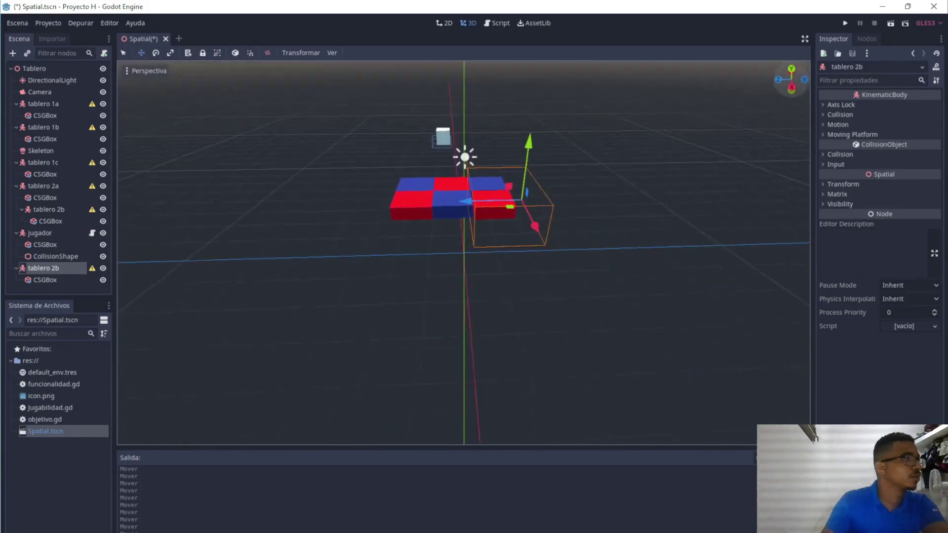
Paste another red copy of tablero 2b and move it up and right to extend the back row.
scroll(515, 217, up, 3)
middle_drag(514, 237, 514, 218)
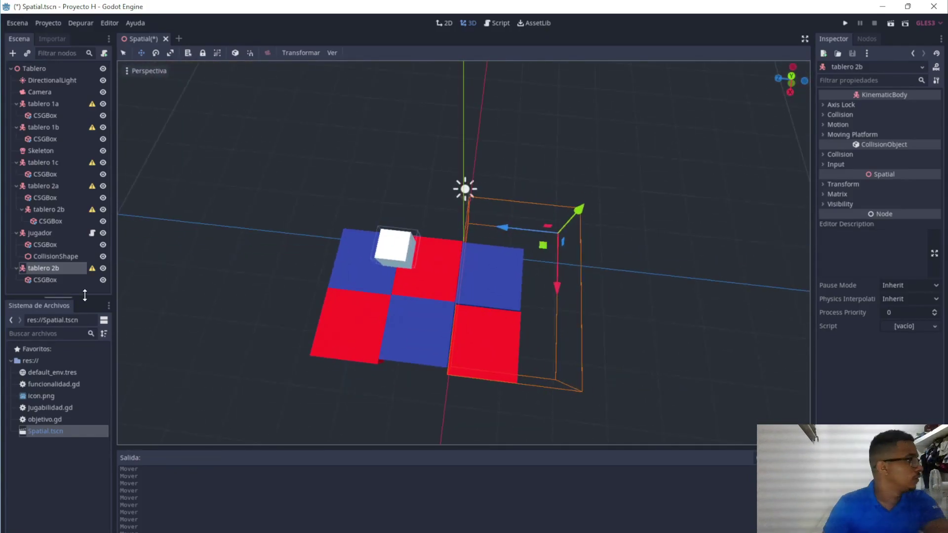
key(ctrl+v)
drag(516, 426, 603, 233)
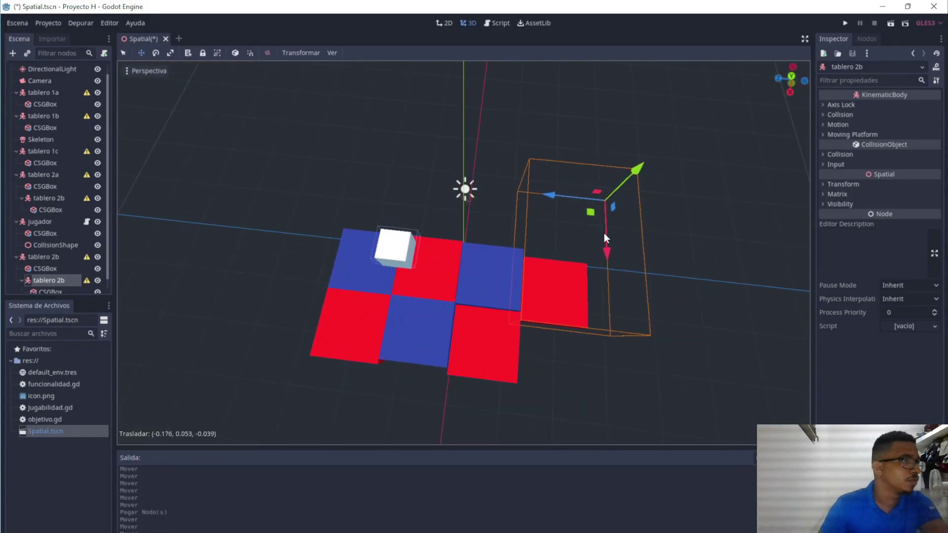
Undo the stray paste and move tablero 2b2 to the board's right edge.
key(ctrl+z)
key(ctrl+z)
key(ctrl+z)
key(ctrl+shift+z)
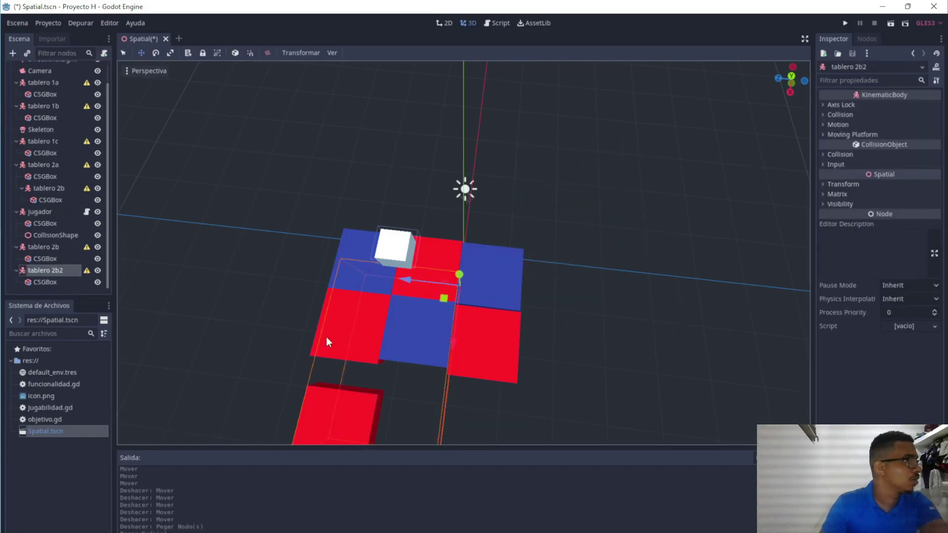
scroll(327, 337, down, 3)
drag(449, 269, 529, 247)
Paste a new tile copy named tablero 2d and rename tablero 2b2 to tablero 2c.
click(56, 291)
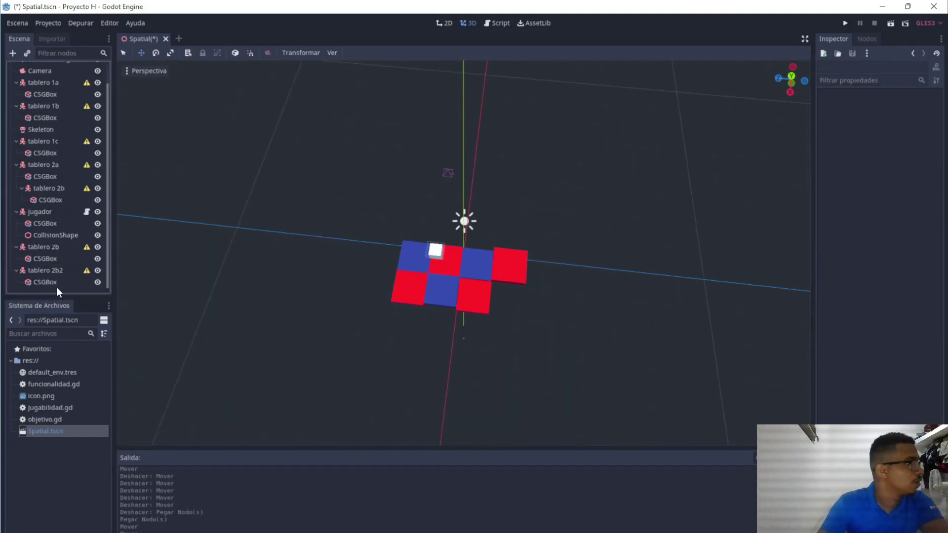
click(454, 314)
key(ctrl+v)
double_click(60, 281)
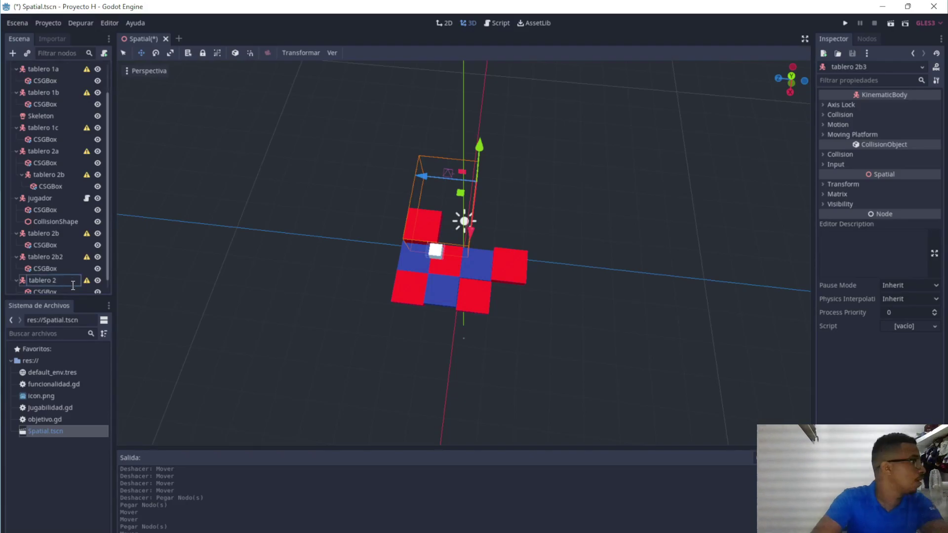
text(d)
click(61, 257)
double_click(67, 262)
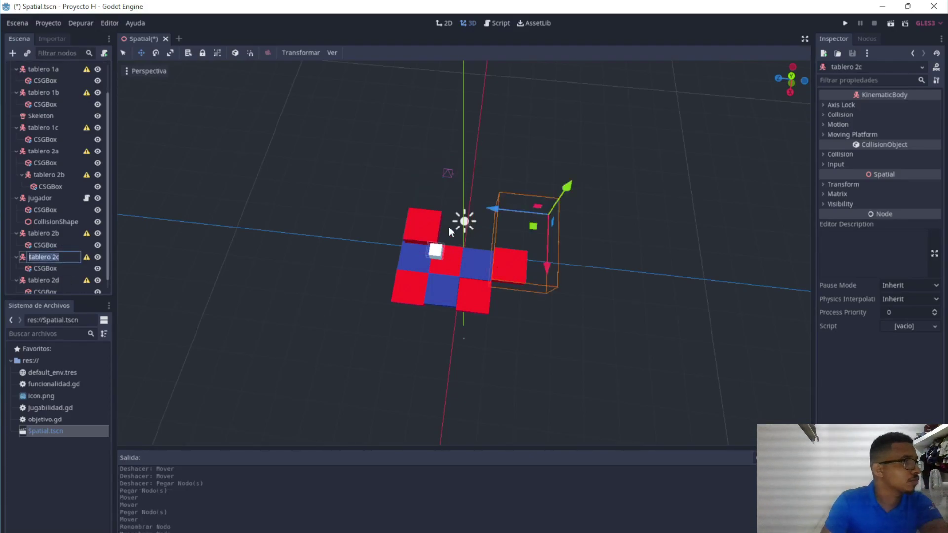
Paste another tile, rename it tablero 2e, and move it up and right of the board.
key(ctrl+v)
key(ctrl+z)
key(ctrl+v)
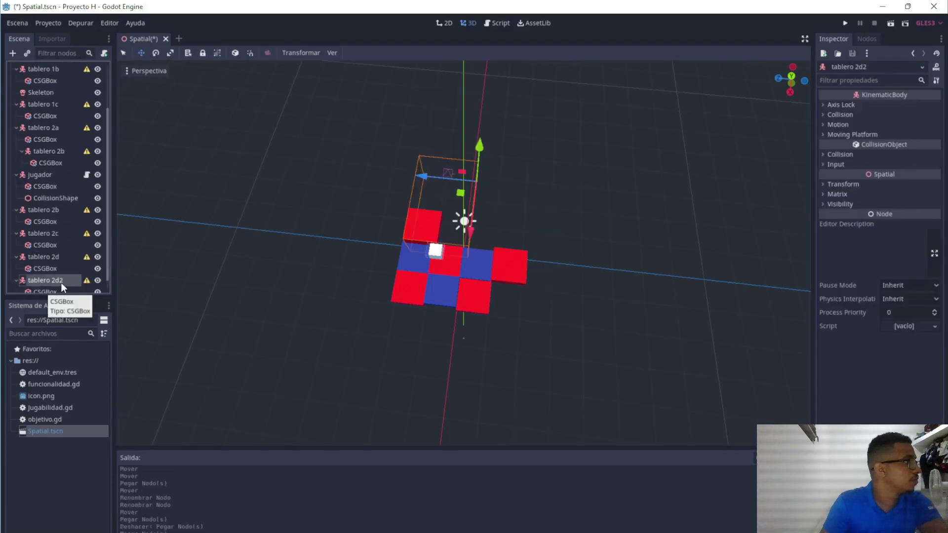
double_click(61, 280)
text(e)
key(Return)
mouse_move(452, 167)
mouse_down()
mouse_move(535, 163)
mouse_move(532, 176)
mouse_up()
drag(522, 239, 518, 229)
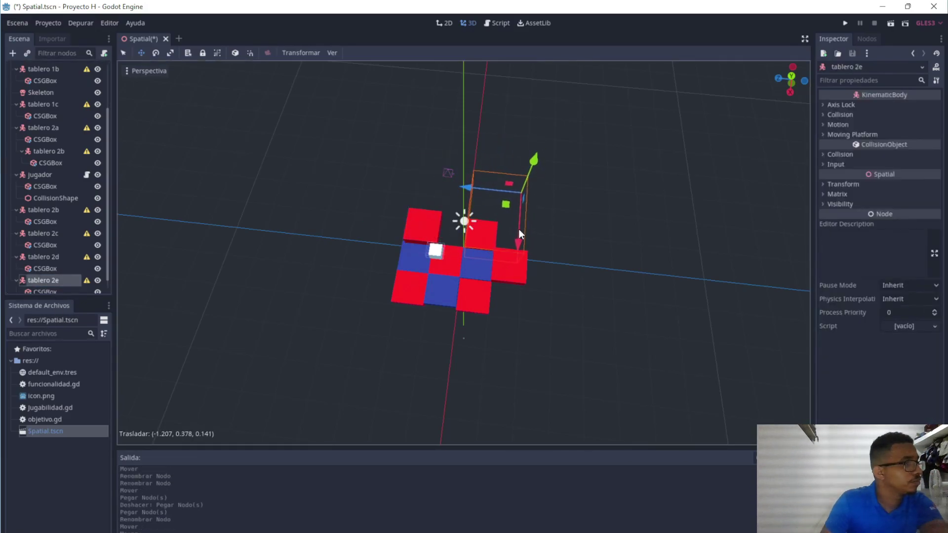
scroll(55, 247, down, 1)
drag(43, 200, 31, 174)
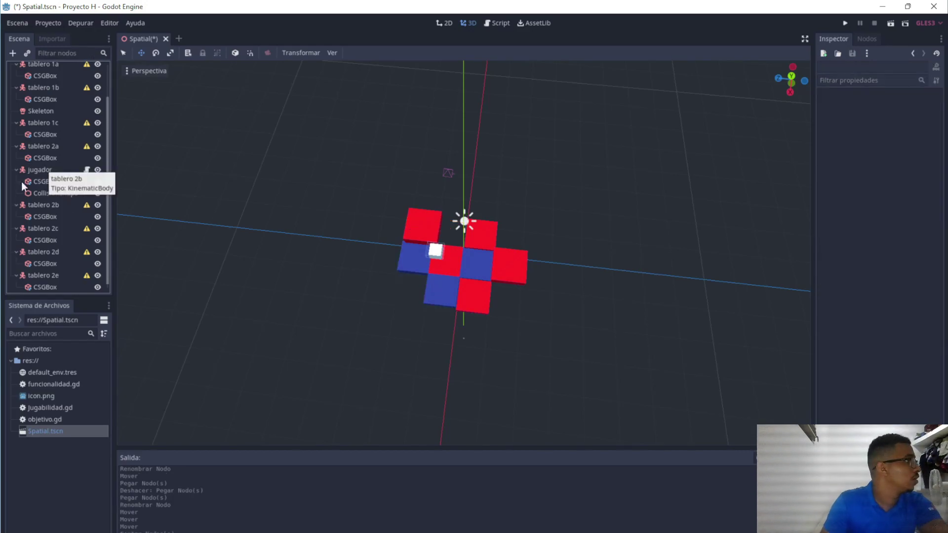
Undo the copy nested under tablero 2a, paste a fresh copy, move it up, and name it tablero 2a2.
key(ctrl+z)
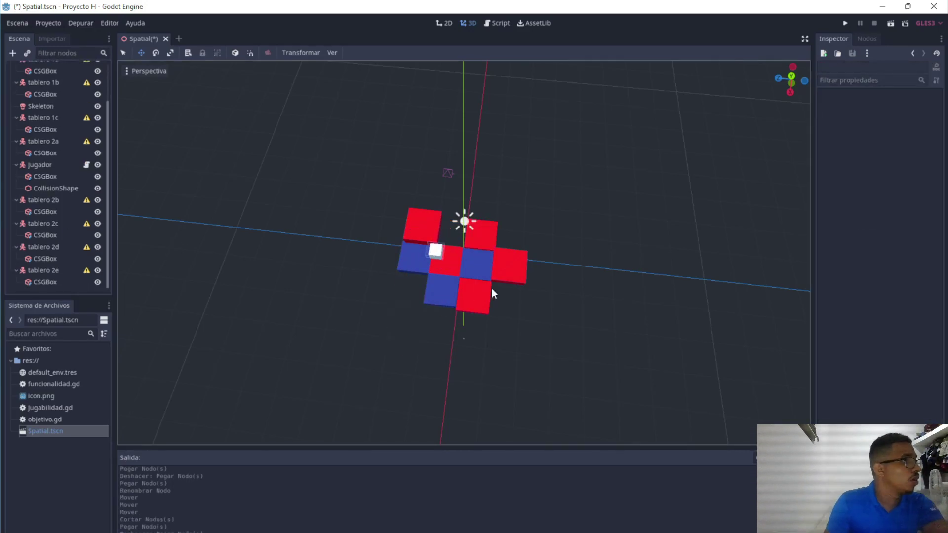
key(ctrl+v)
drag(451, 284, 450, 237)
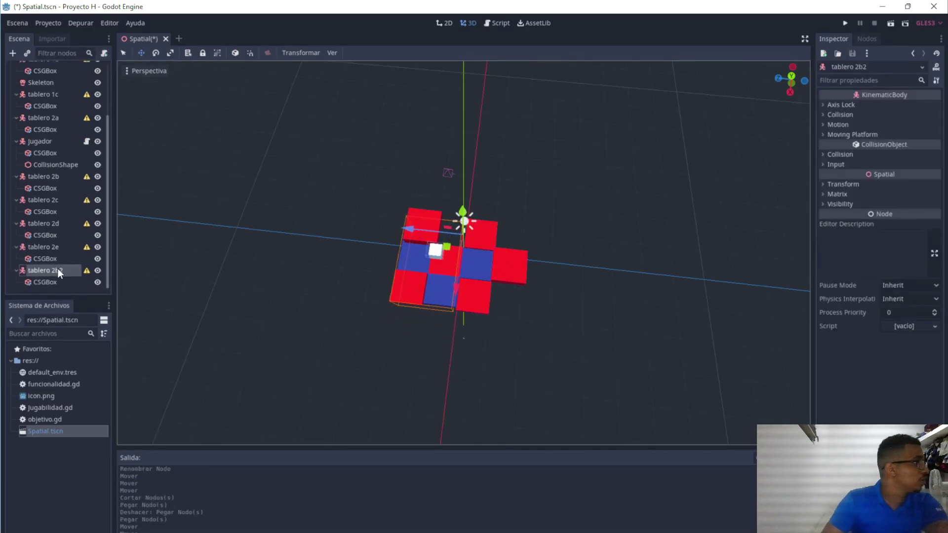
double_click(58, 270)
text(a2)
key(Return)
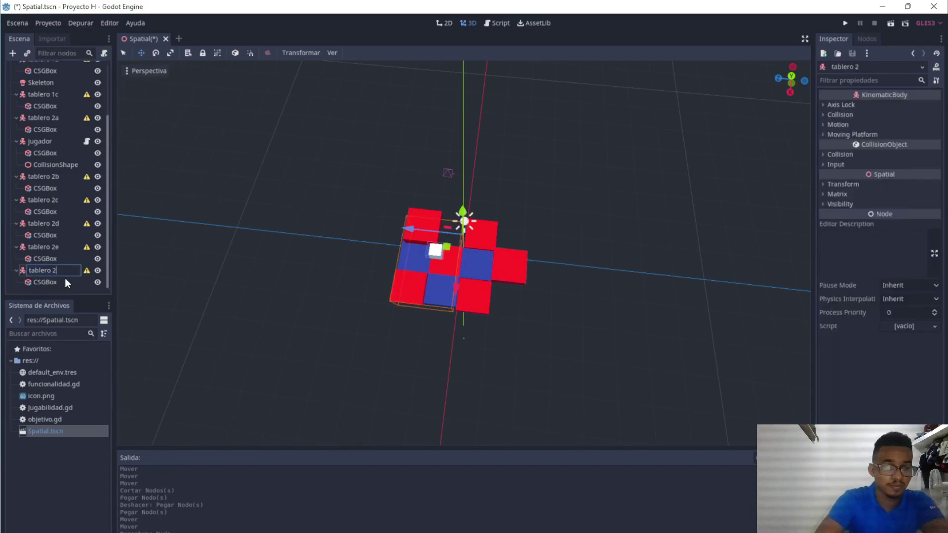
Rename tablero 2a2 to tablero 2f and reposition it in the scene tree.
double_click(76, 271)
key(BackSpace)
key(BackSpace)
text(f)
key(Return)
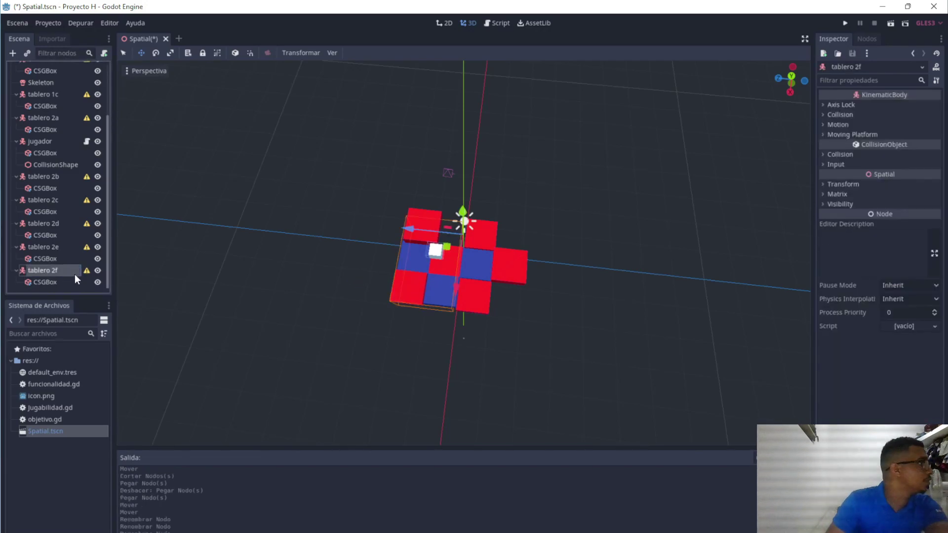
drag(40, 141, 46, 283)
scroll(46, 283, up, 5)
Lift the tablero 1a copy above the board and slide it right into the back row.
click(48, 127)
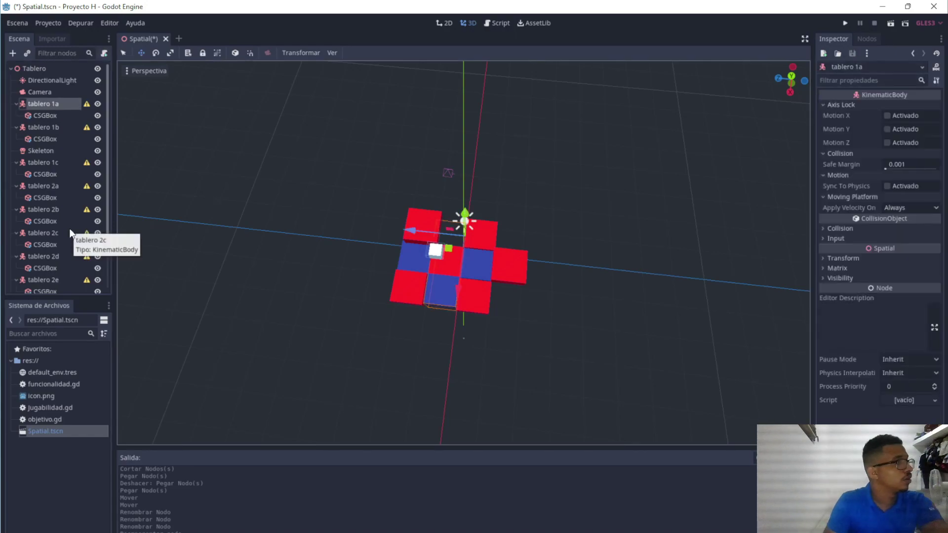
drag(465, 216, 476, 156)
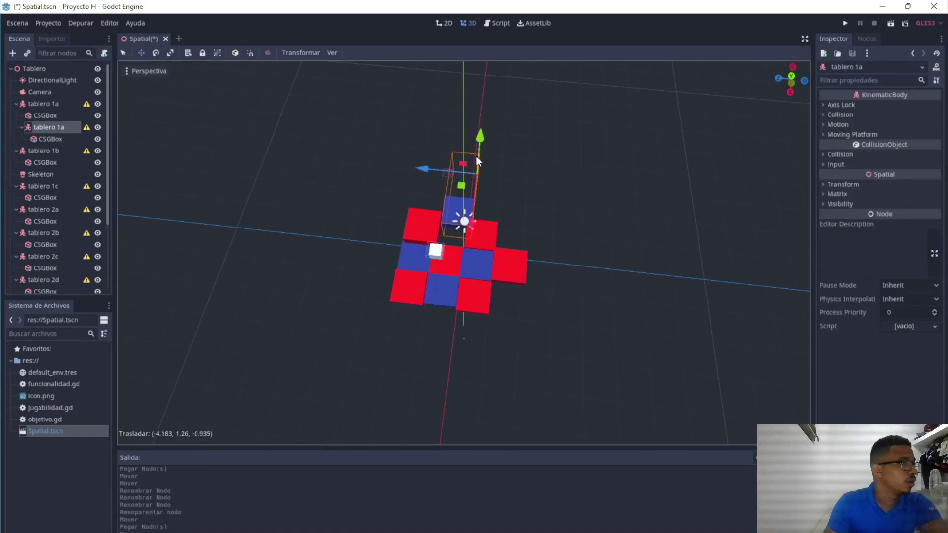
mouse_move(48, 127)
mouse_down()
mouse_move(18, 130)
mouse_move(28, 108)
mouse_move(20, 204)
mouse_up()
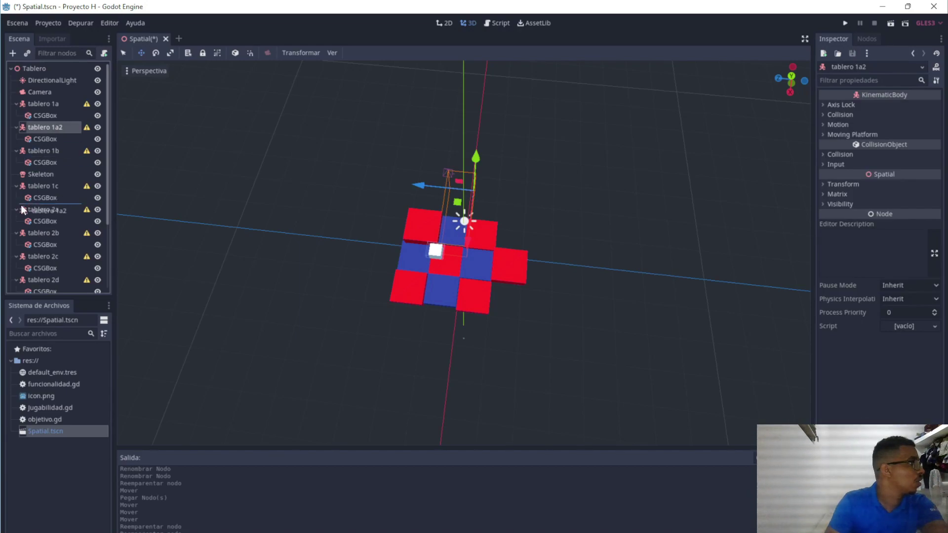
drag(472, 199, 506, 191)
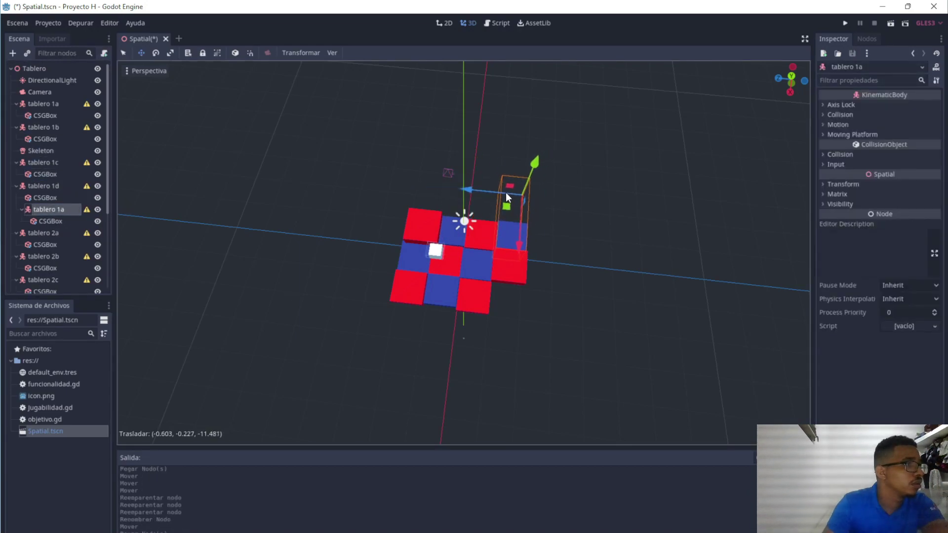
mouse_move(60, 212)
mouse_down()
mouse_move(40, 181)
mouse_move(40, 216)
mouse_move(64, 212)
mouse_up()
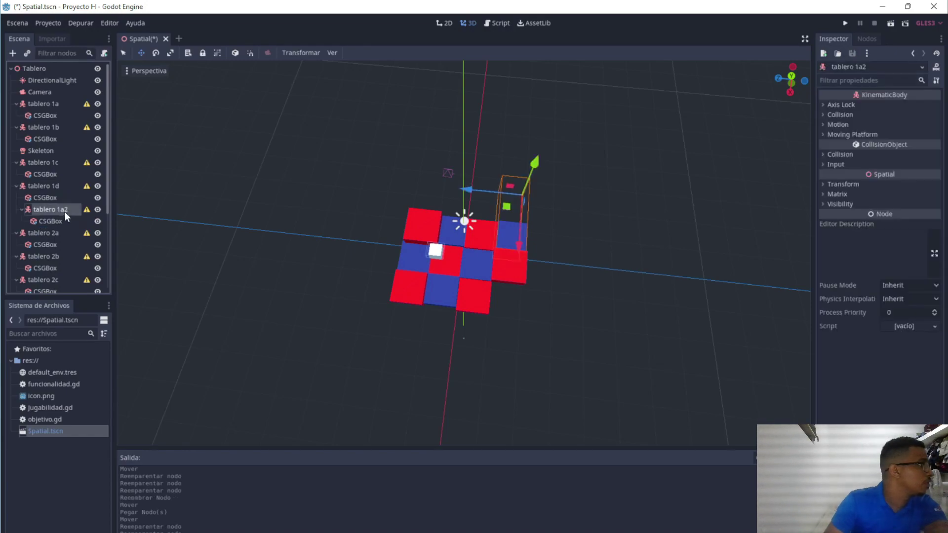
Rename the copy to tablero 1e and place it below tablero 1d in the tree.
double_click(73, 186)
text(e)
key(Return)
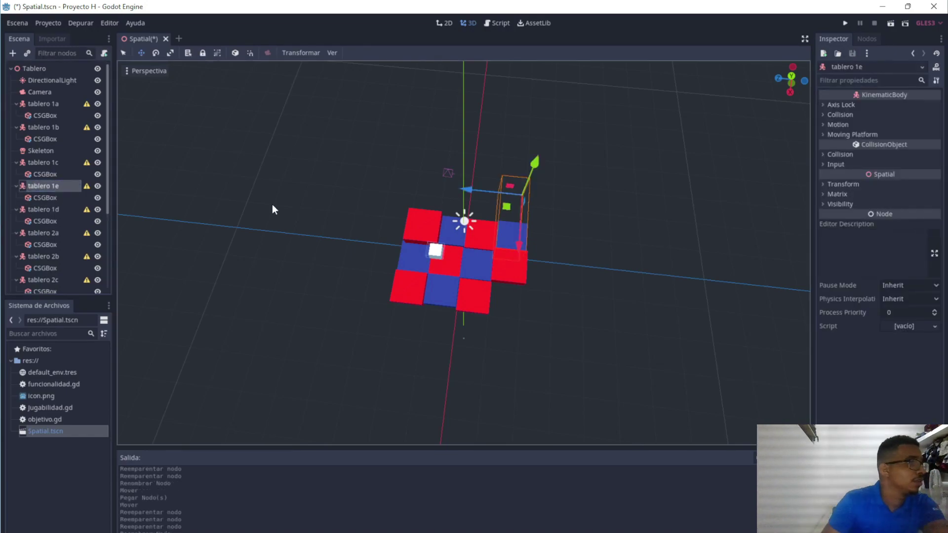
drag(40, 186, 30, 229)
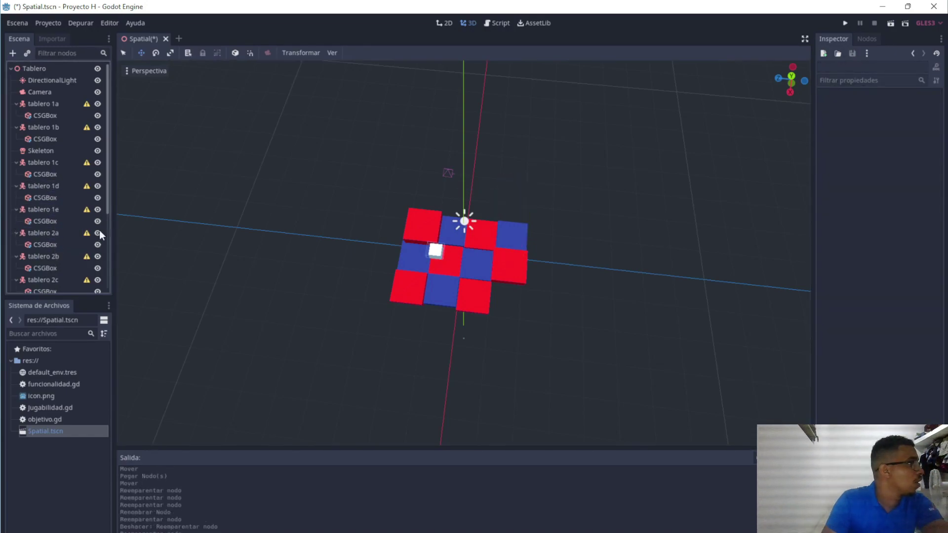
scroll(55, 217, down, 2)
Paste a copy of tablero 1e at the board's lower right, make it a sibling, and name it tablero 1f.
key(ctrl+v)
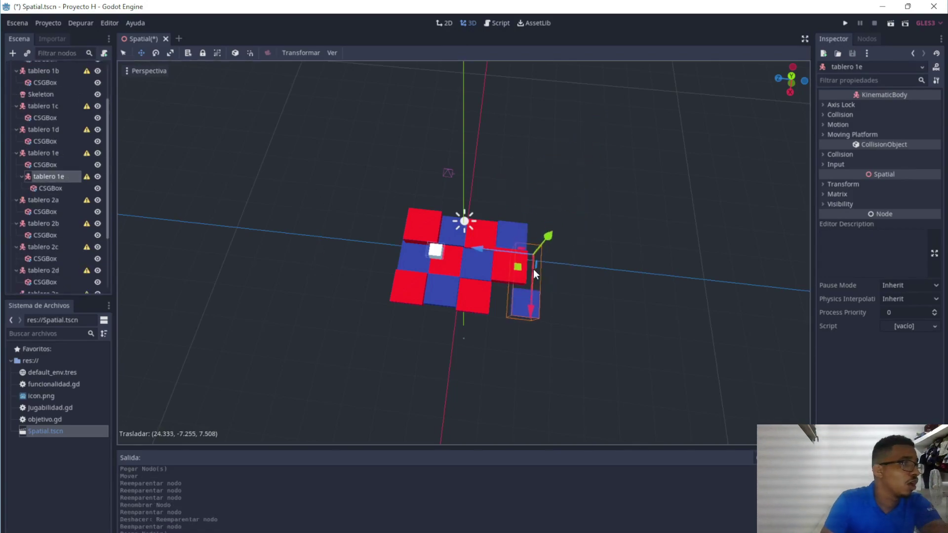
drag(518, 235, 524, 224)
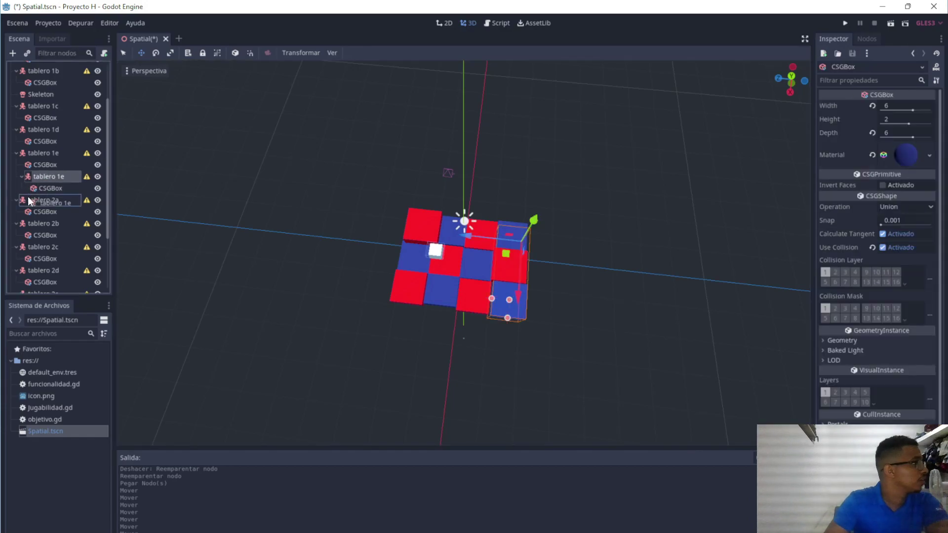
drag(49, 177, 60, 176)
double_click(54, 176)
text(f)
key(Return)
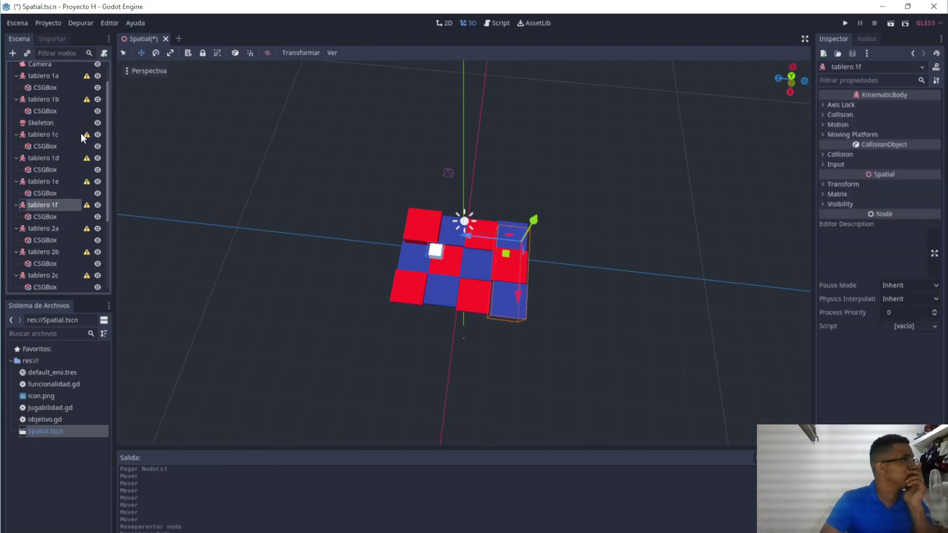
Paste two more copies of tablero 1e and position them beside the back row.
click(45, 268)
key(ctrl+v)
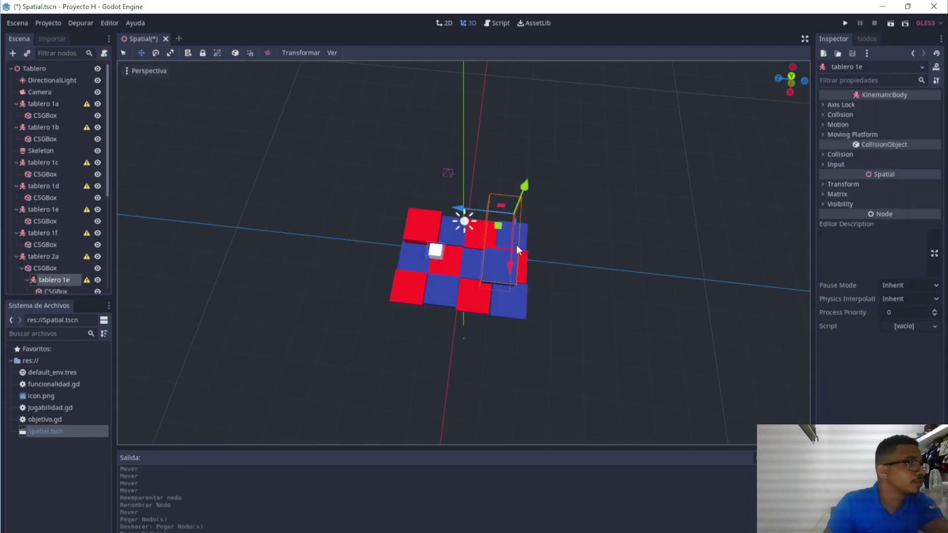
mouse_move(517, 245)
mouse_down()
mouse_move(450, 177)
mouse_move(446, 226)
mouse_move(455, 140)
mouse_move(451, 152)
mouse_up()
key(ctrl+v)
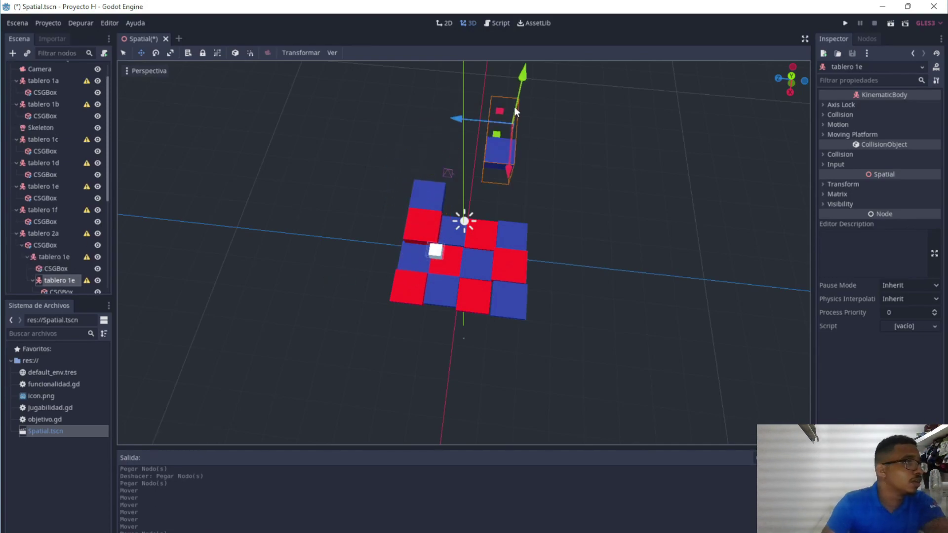
drag(514, 107, 506, 147)
drag(34, 257, 13, 218)
Rename the two new copies tablero 1g and tablero 1h.
double_click(68, 200)
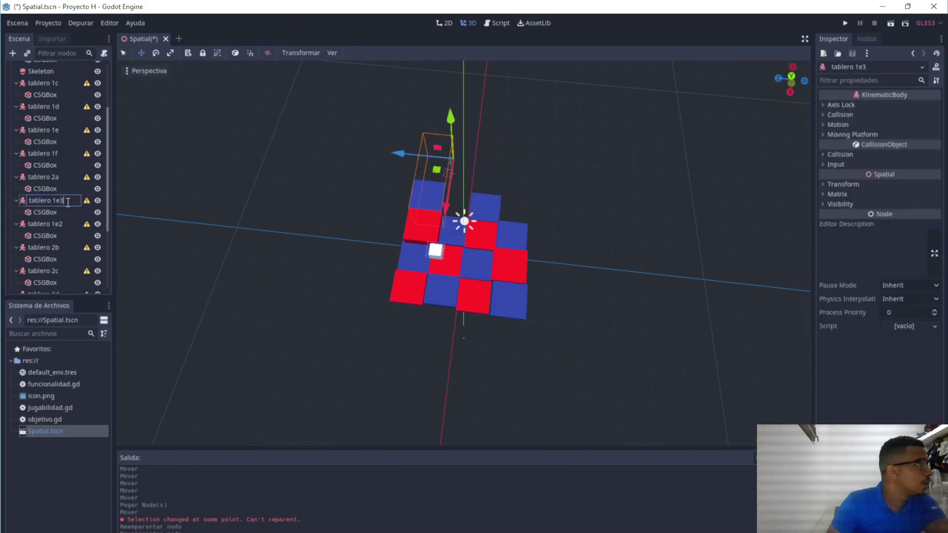
key(BackSpace)
key(BackSpace)
text(g)
key(Return)
double_click(45, 224)
text(tablero 1h)
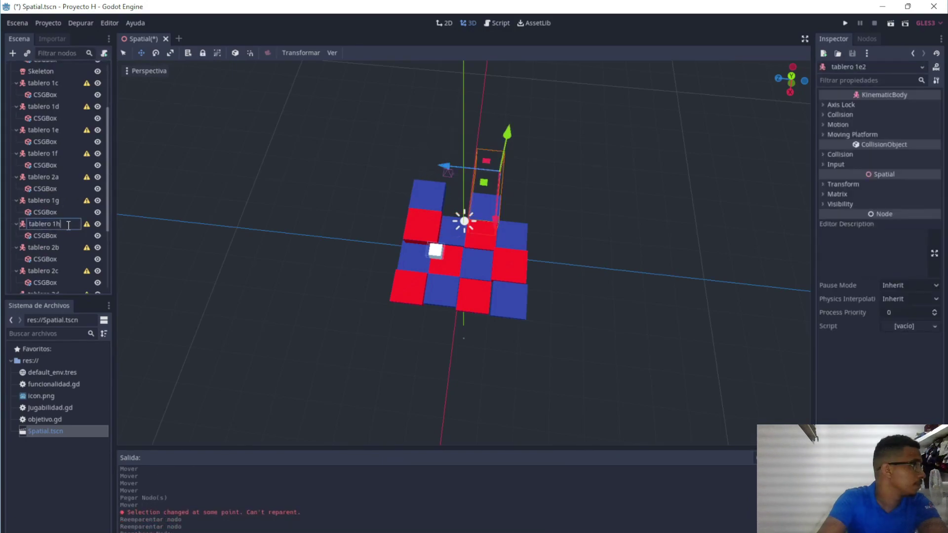
drag(43, 177, 38, 223)
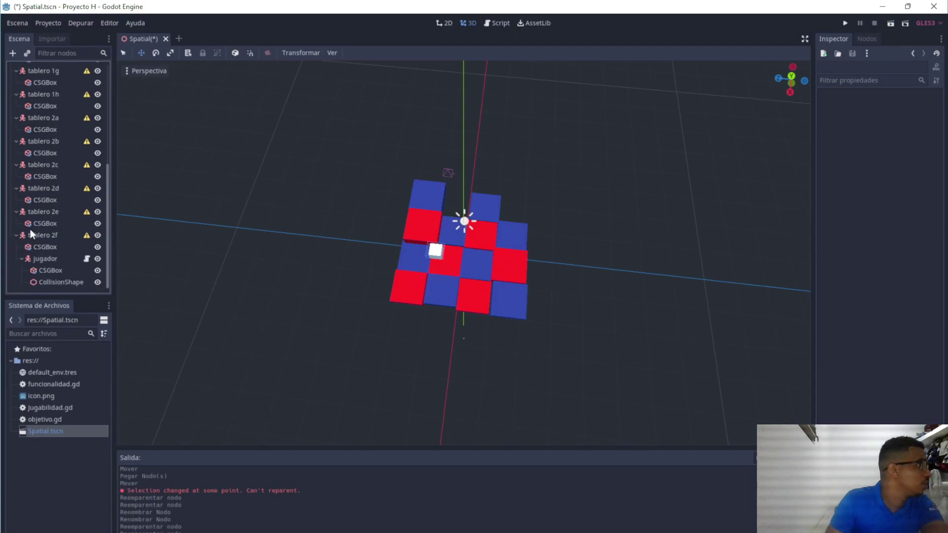
Undo the accidental tile move and delete the extra jugador copy under tablero 2f.
mouse_move(502, 218)
mouse_down()
mouse_move(473, 177)
mouse_move(501, 185)
mouse_up()
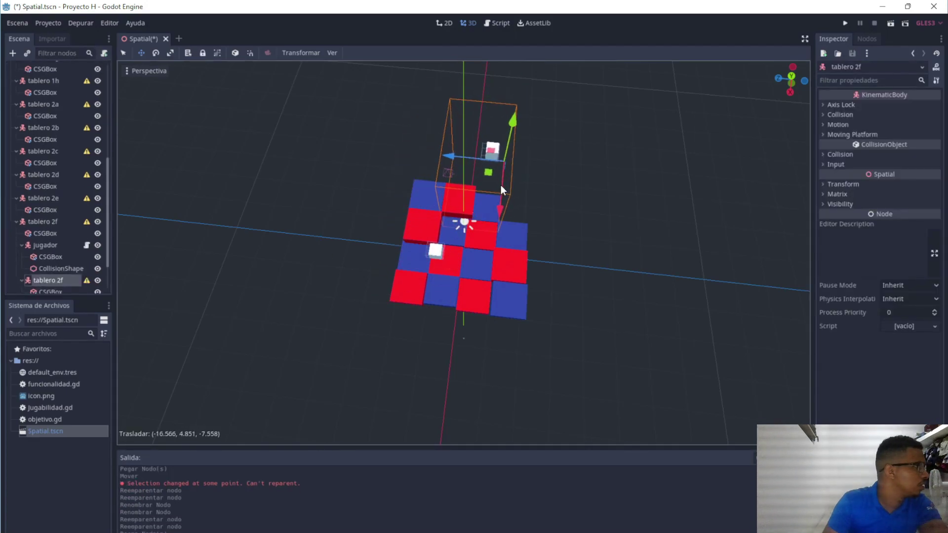
scroll(102, 258, down, 2)
key(ctrl+z)
click(45, 200)
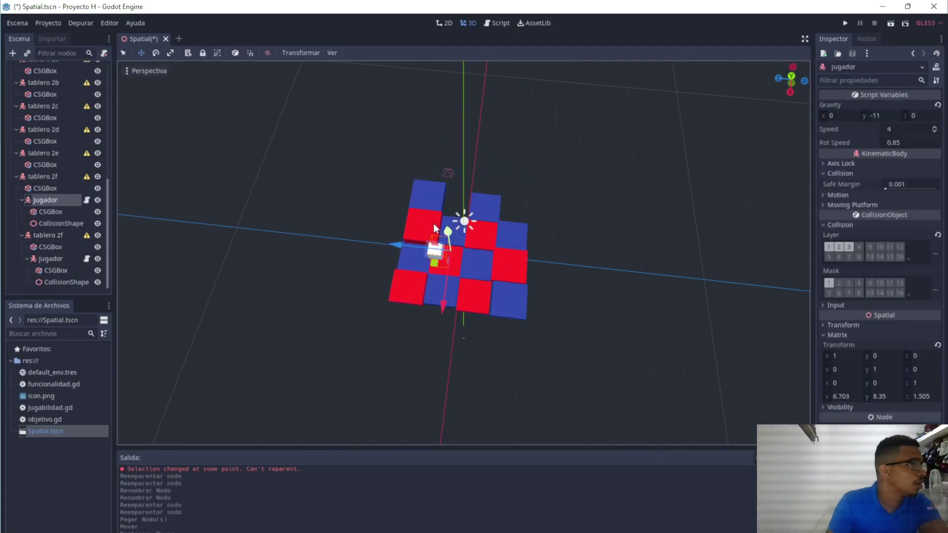
key(Delete)
key(Return)
Try moving jugador below tablero 2f, then undo back to the earlier tree layout.
mouse_move(49, 258)
mouse_down()
mouse_move(13, 290)
mouse_move(34, 168)
mouse_move(28, 285)
mouse_move(8, 229)
mouse_up()
mouse_move(44, 235)
mouse_down()
mouse_move(51, 288)
mouse_move(35, 271)
mouse_up()
right_click(34, 257)
click(66, 257)
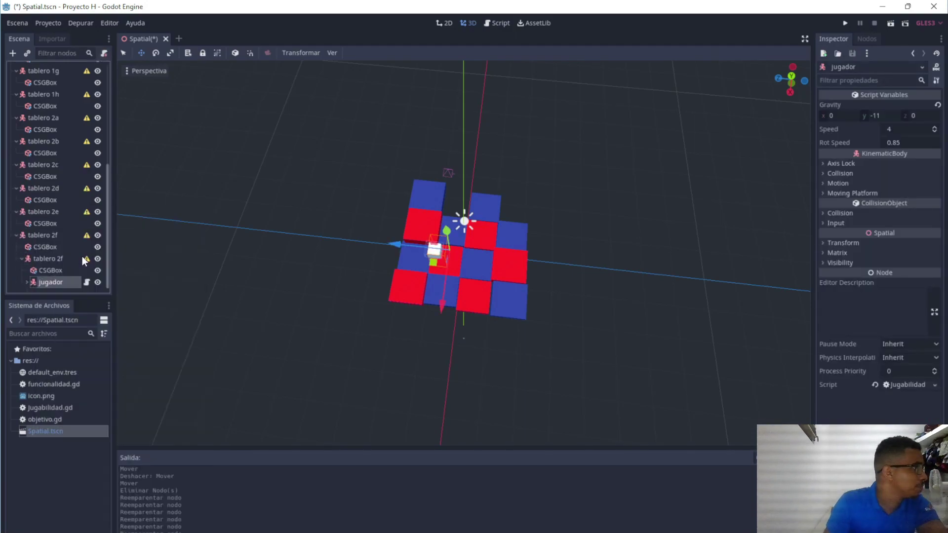
key(ctrl+z)
key(ctrl+z)
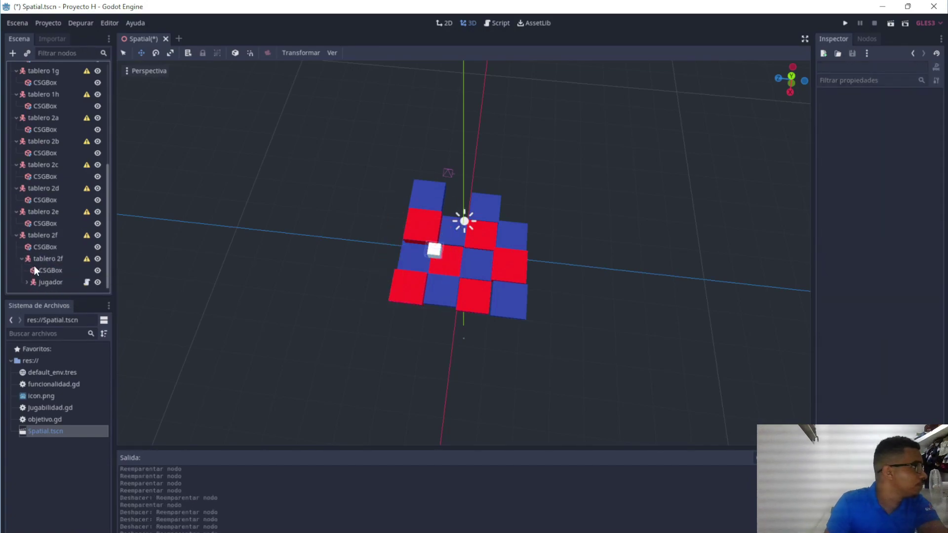
key(ctrl+z)
key(ctrl+z)
key(ctrl+z)
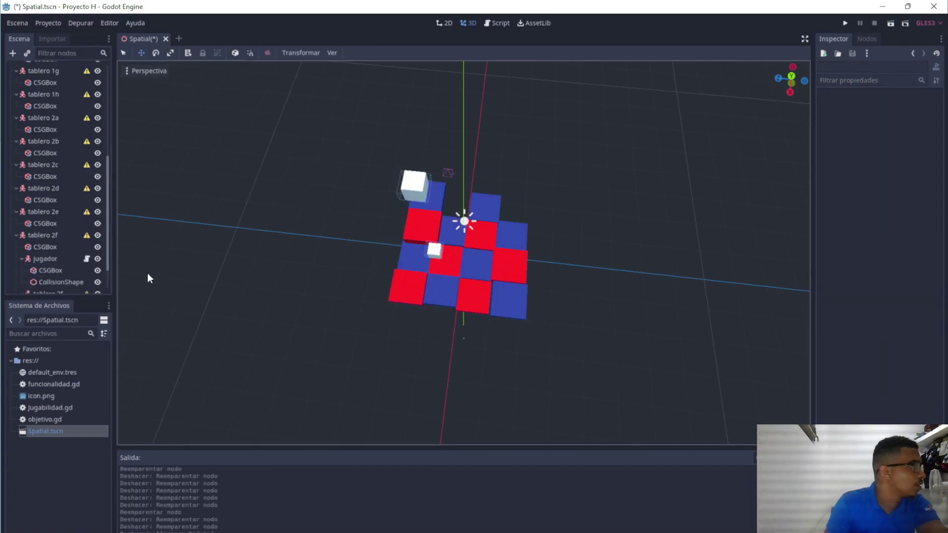
key(ctrl+z)
key(ctrl+z)
key(ctrl+z)
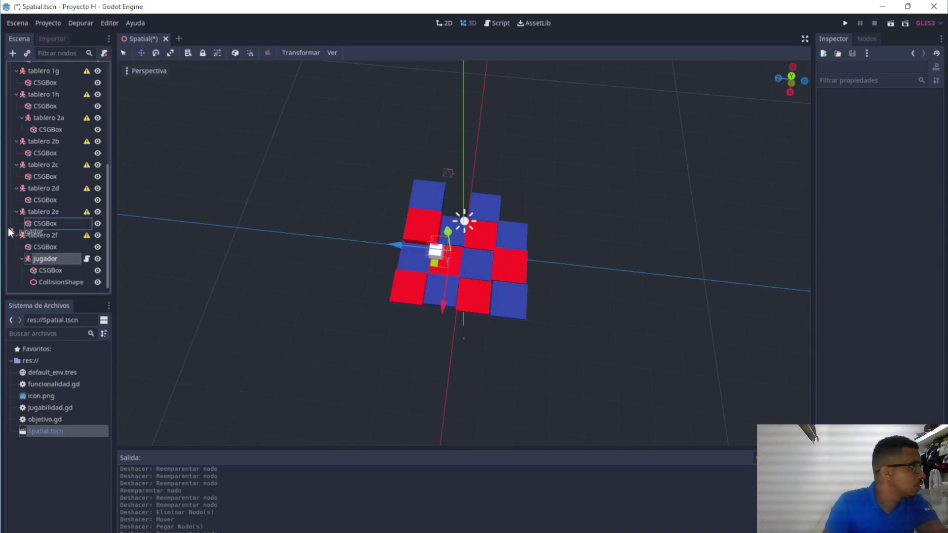
key(ctrl+z)
Place tablero 2f above jugador and move the tablero 2f copy into the back row.
mouse_move(48, 271)
mouse_down()
mouse_move(16, 226)
mouse_move(12, 253)
mouse_up()
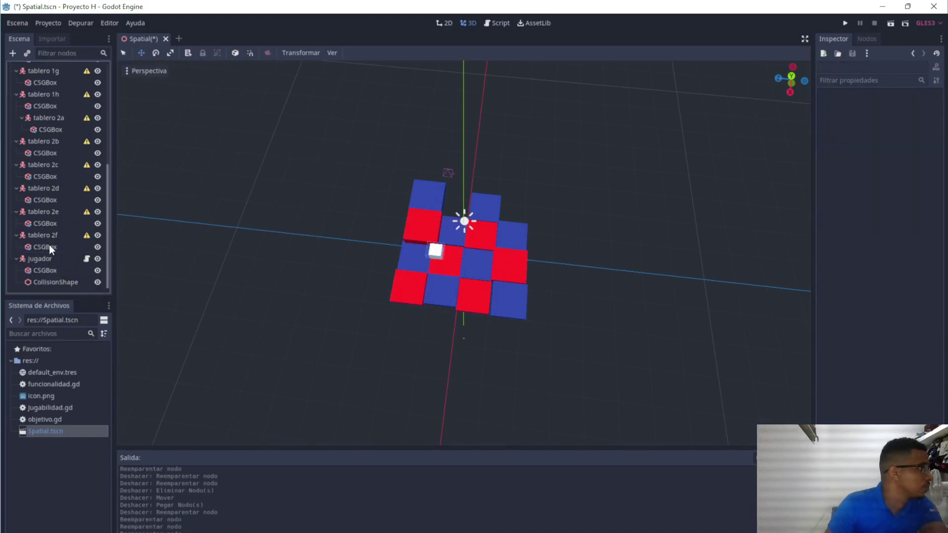
mouse_move(446, 233)
mouse_down()
mouse_move(488, 188)
mouse_move(490, 224)
mouse_move(506, 150)
mouse_move(496, 225)
mouse_move(490, 218)
mouse_up()
drag(73, 276, 11, 267)
Paste another copy of tablero 2f and move it to the back row's right end.
key(ctrl+v)
mouse_move(491, 130)
mouse_down()
mouse_move(535, 208)
mouse_move(535, 174)
mouse_move(553, 159)
mouse_move(553, 174)
mouse_move(559, 152)
mouse_move(548, 174)
mouse_up()
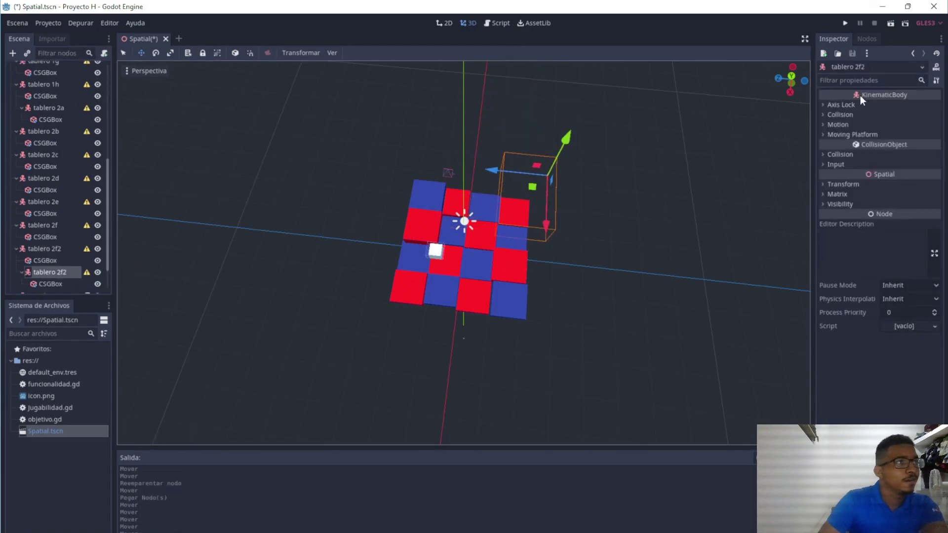
drag(791, 79, 807, 84)
Rename the copy to tablero 2h, move it to the top level, and run the scene.
double_click(63, 273)
text(h)
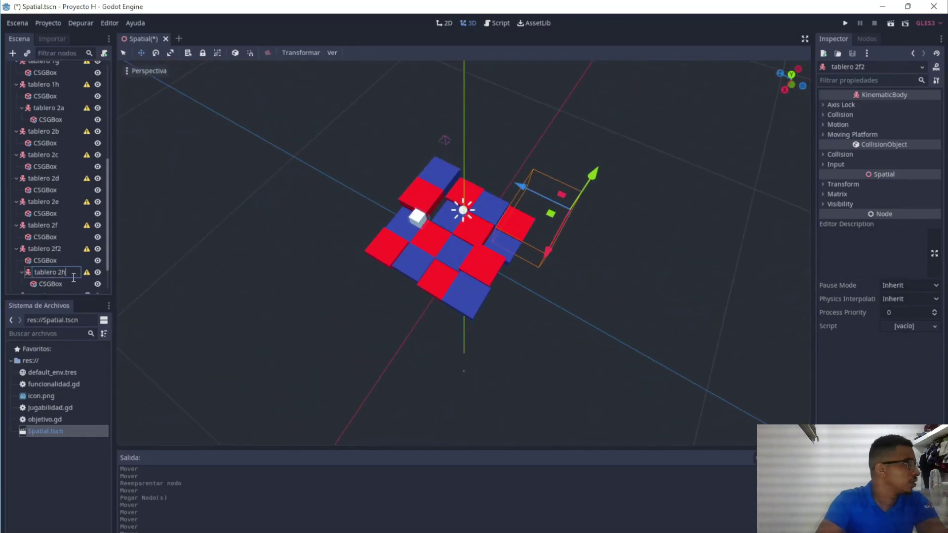
key(Return)
drag(66, 269, 20, 250)
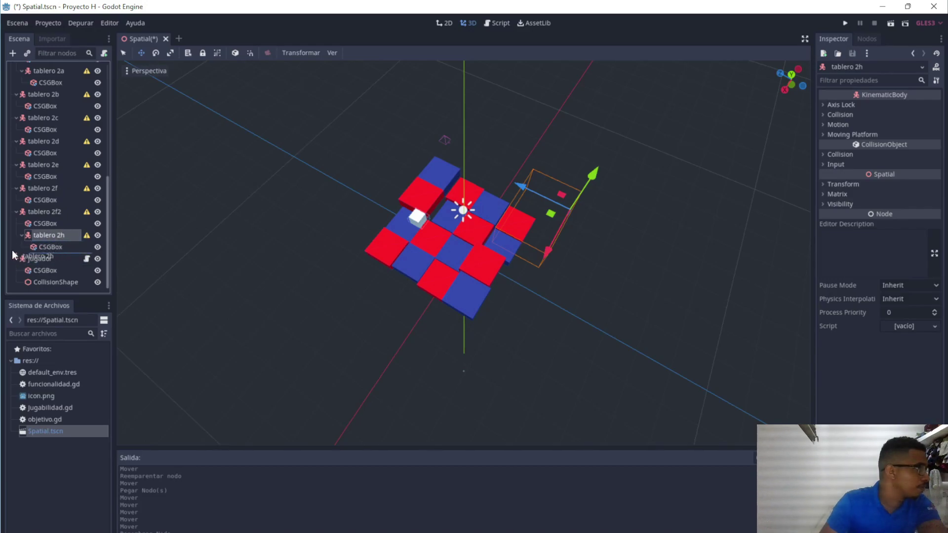
drag(35, 250, 66, 251)
click(894, 31)
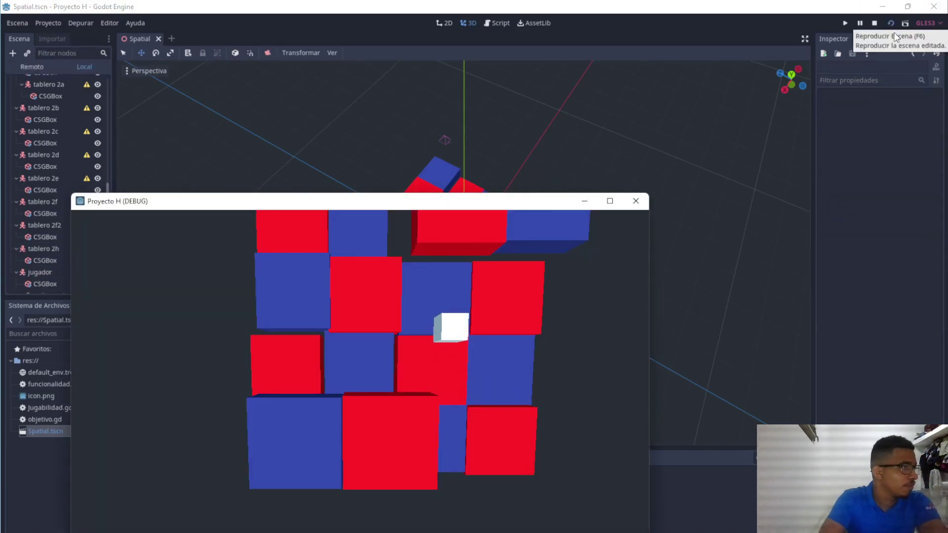
Play-test by moving the player cube across the tiles with the arrow keys.
key(Right)
key(Down)
key(Left)
key(Right)
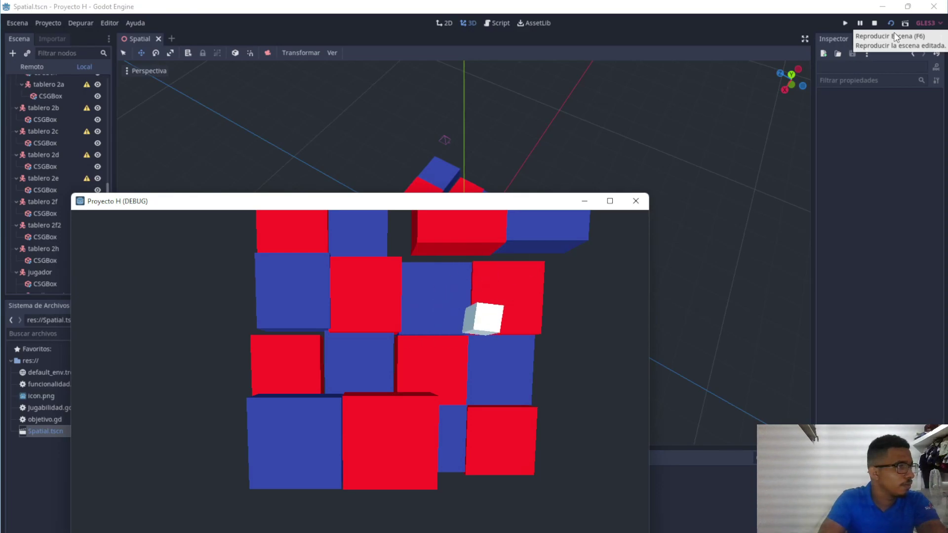
key(Left)
key(Down)
key(Left)
key(Right)
key(Up)
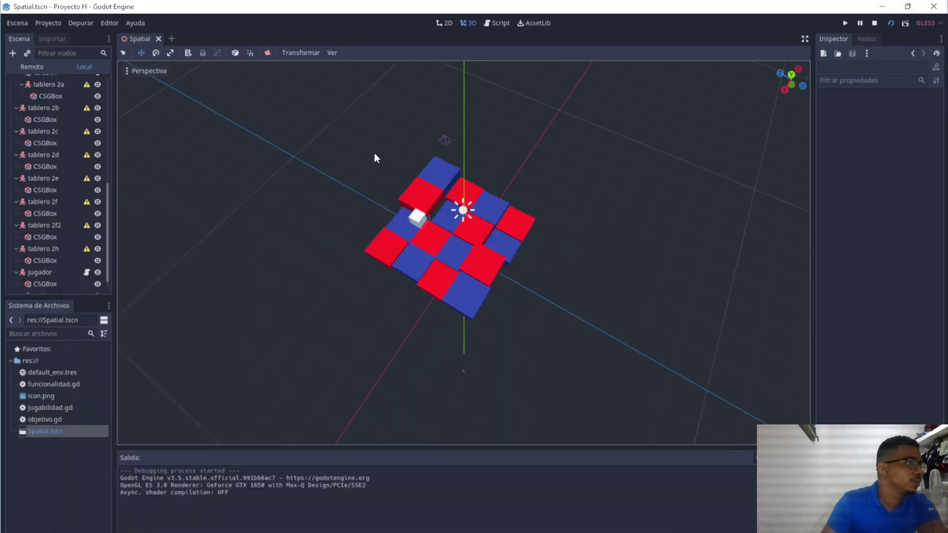
Select the Camera, lift it high above the board, and test the view.
scroll(49, 148, up, 5)
click(50, 94)
click(40, 105)
drag(443, 104, 443, 87)
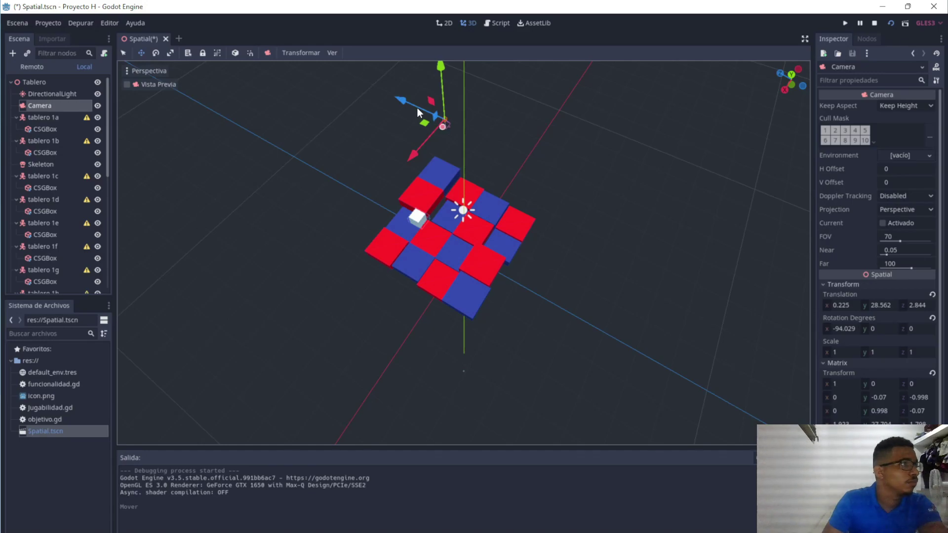
drag(443, 120, 462, 259)
mouse_move(475, 160)
mouse_down()
mouse_move(449, 285)
mouse_move(453, 254)
mouse_up()
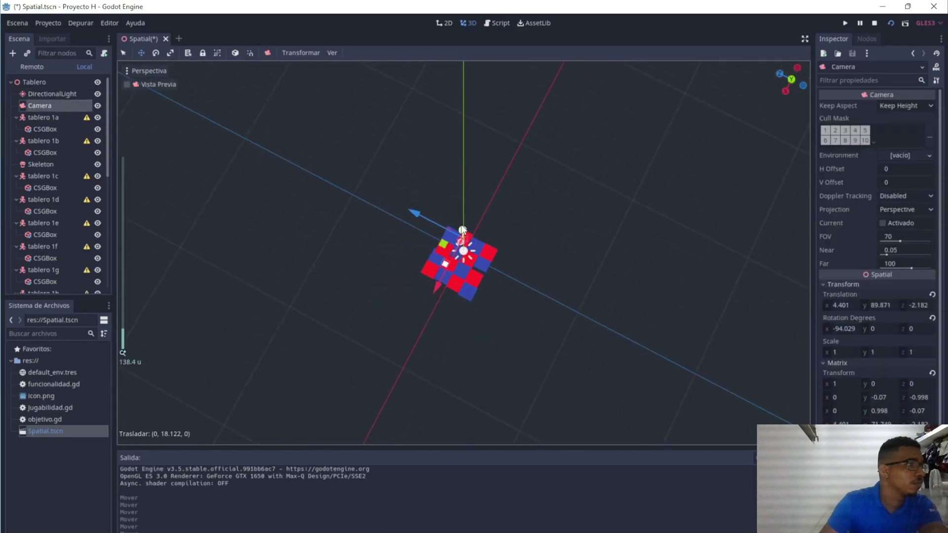
click(891, 22)
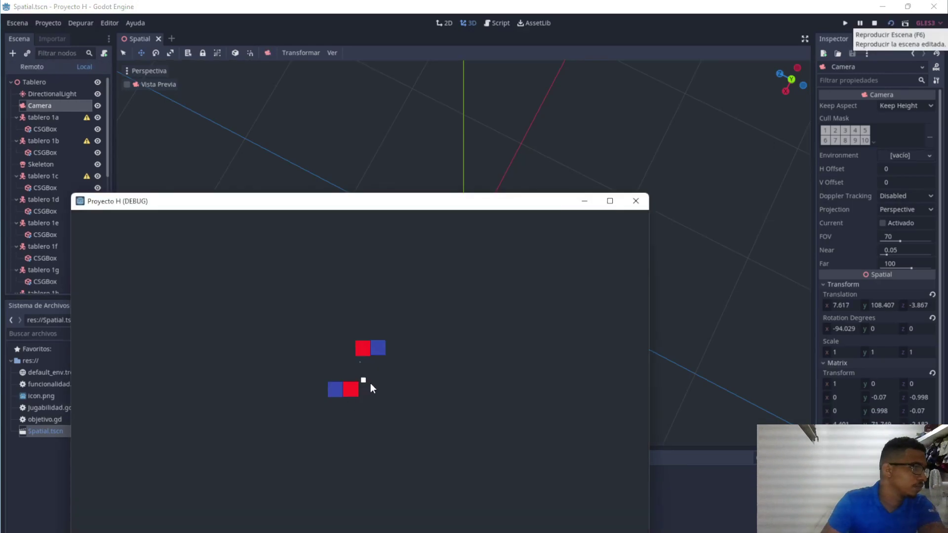
key(alt+F4)
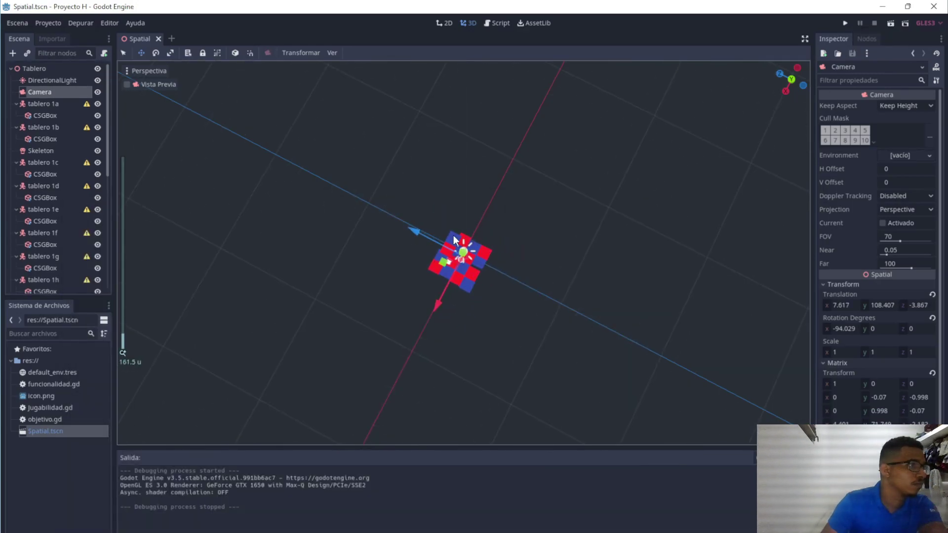
Centre the camera over the board and lower it to Y 37.145, re-testing the framing.
mouse_move(437, 138)
mouse_down()
mouse_move(477, 323)
mouse_move(432, 293)
mouse_up()
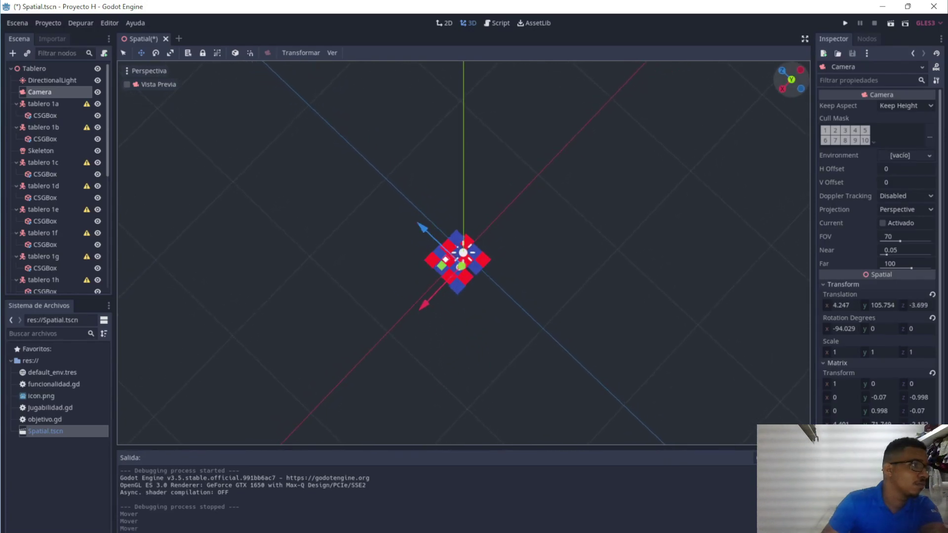
click(890, 23)
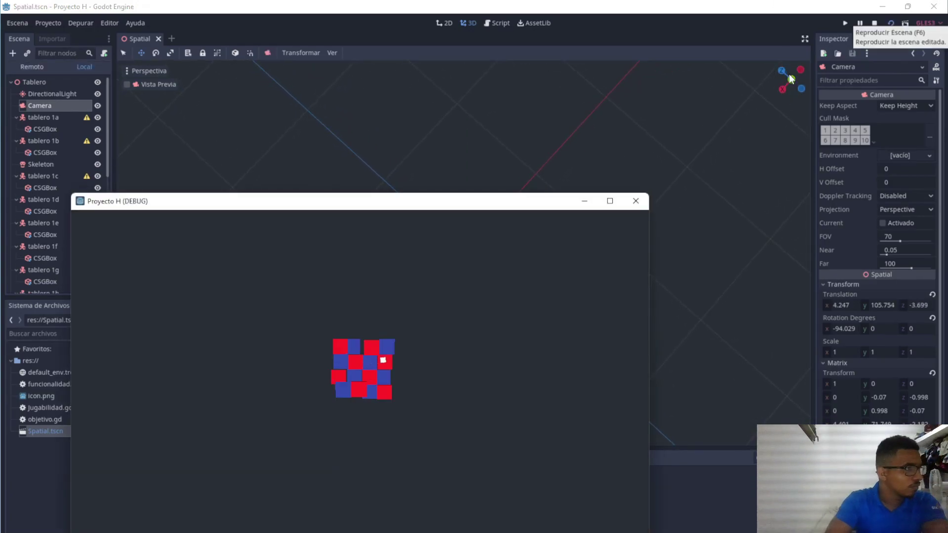
click(636, 201)
drag(464, 193, 466, 73)
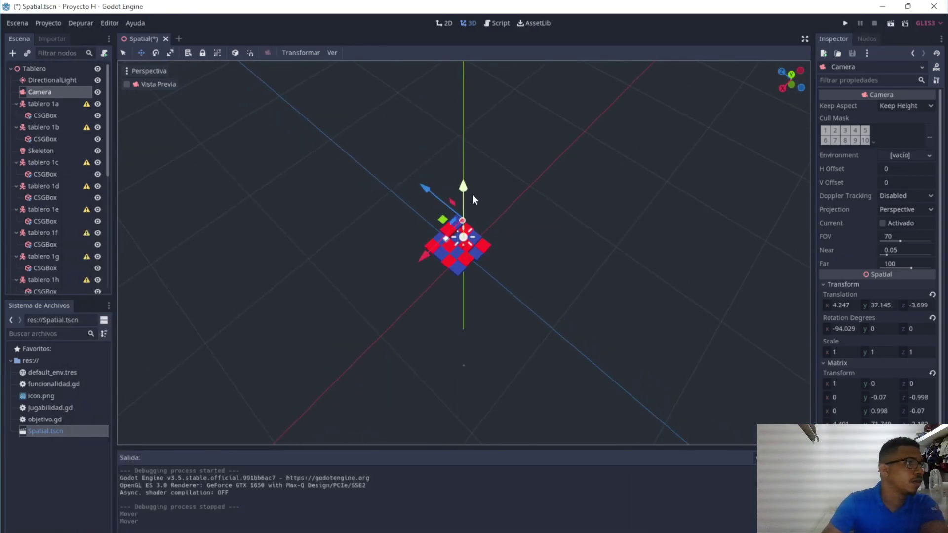
key(F6)
key(F8)
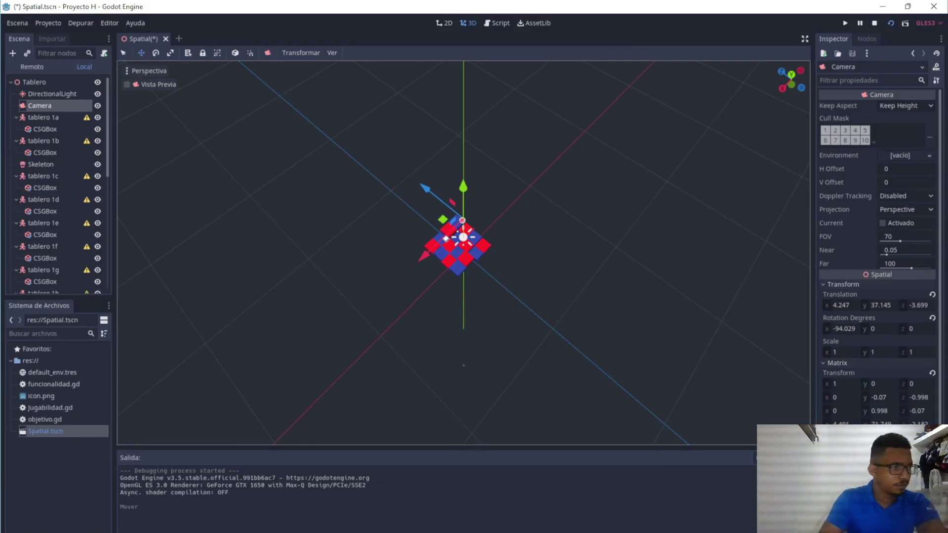
Quit the editor from the Escena menu and confirm.
click(17, 23)
click(14, 266)
click(449, 296)
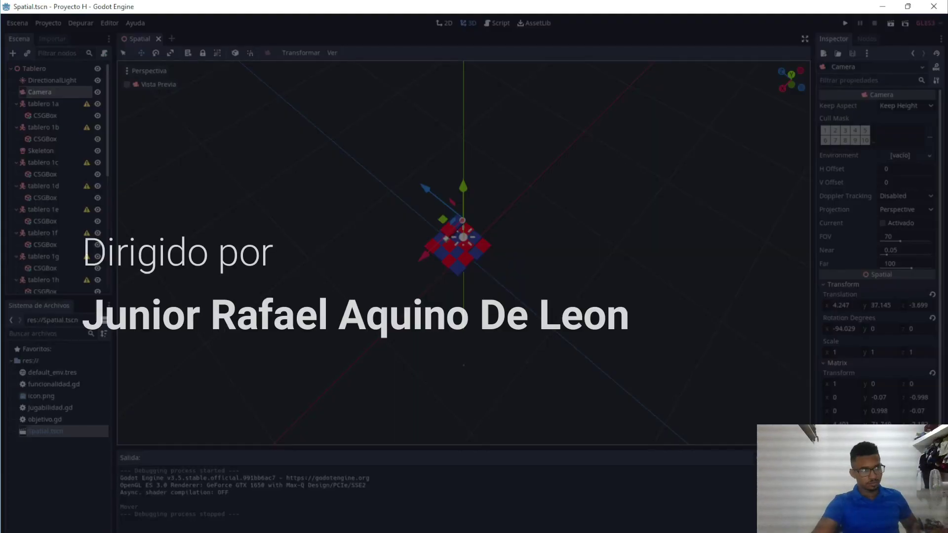